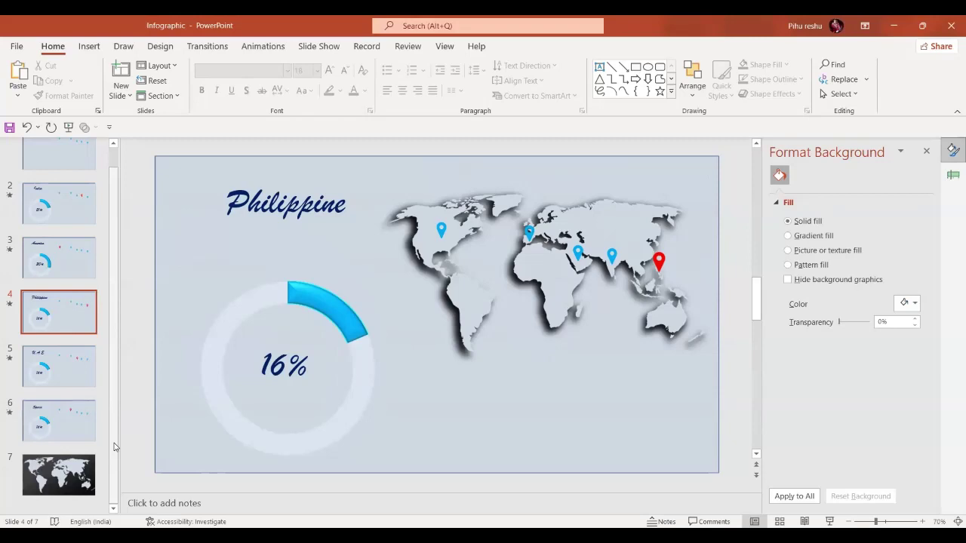
Go to slide 7, the world map on a dark gradient background
mouse_move(114, 447)
left_mouse_down()
mouse_move(113, 407)
mouse_move(117, 491)
left_mouse_up()
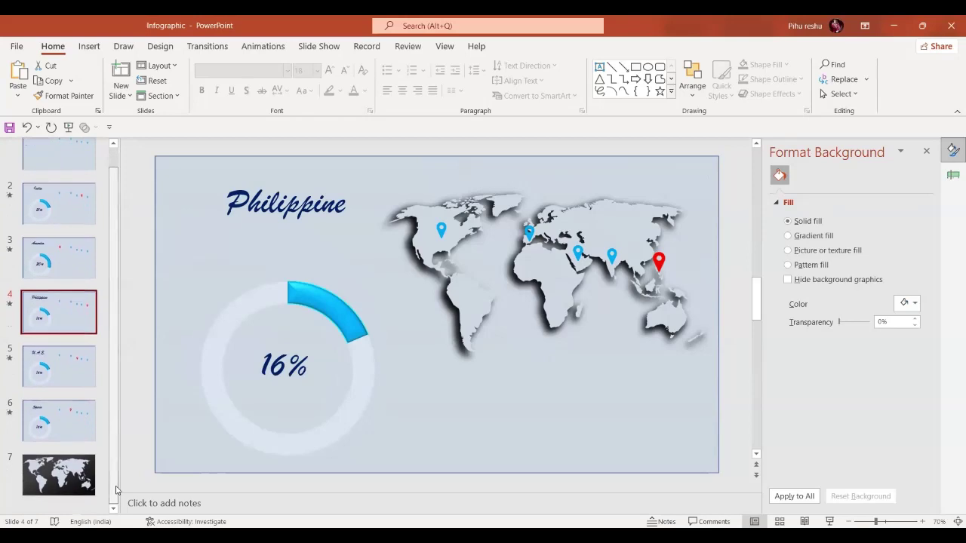
left_click(66, 477)
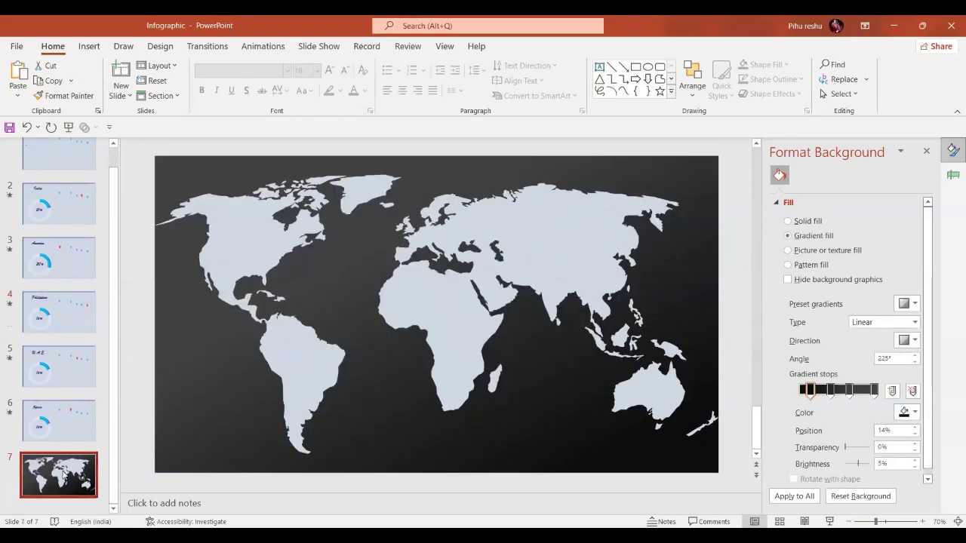
Switch slide 7's background from the dark gradient to a plain solid fill
left_click(249, 299)
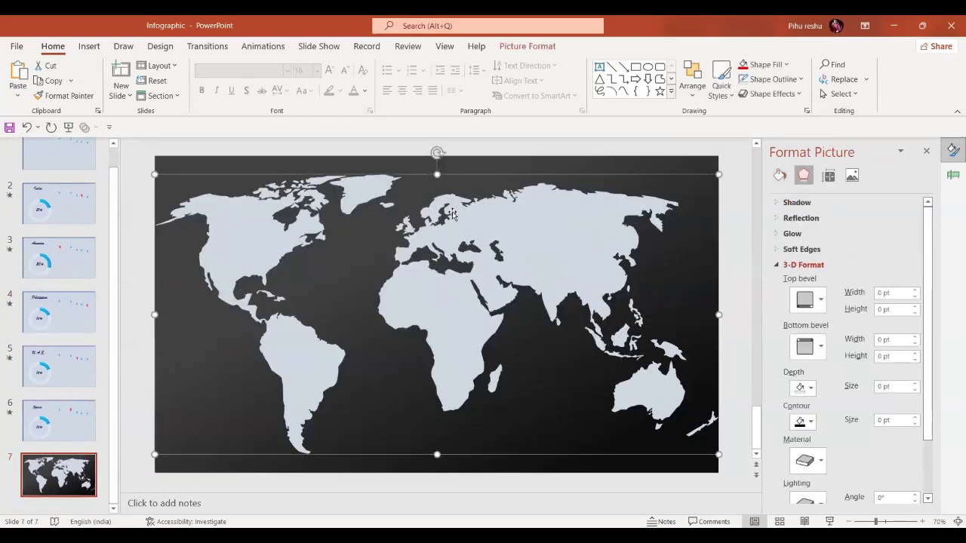
left_click(675, 162)
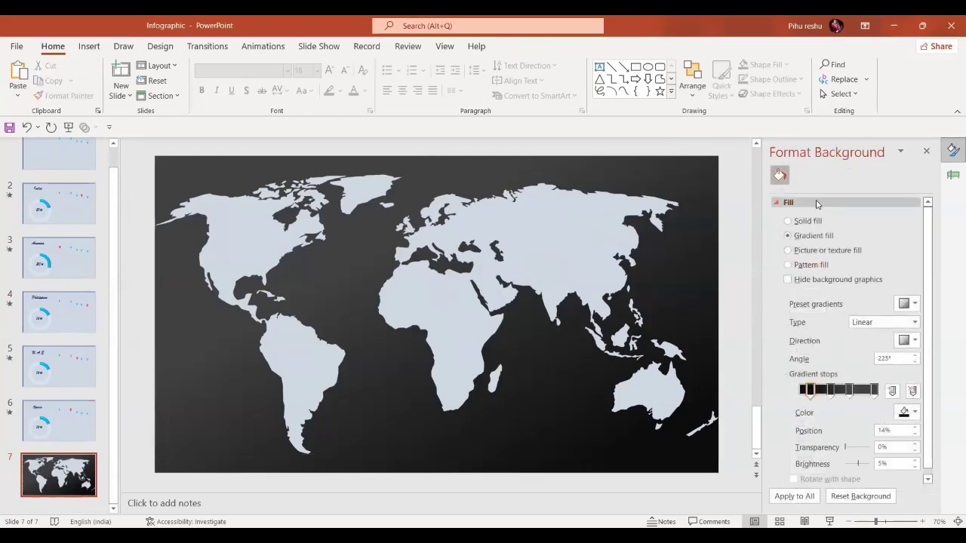
left_click(802, 221)
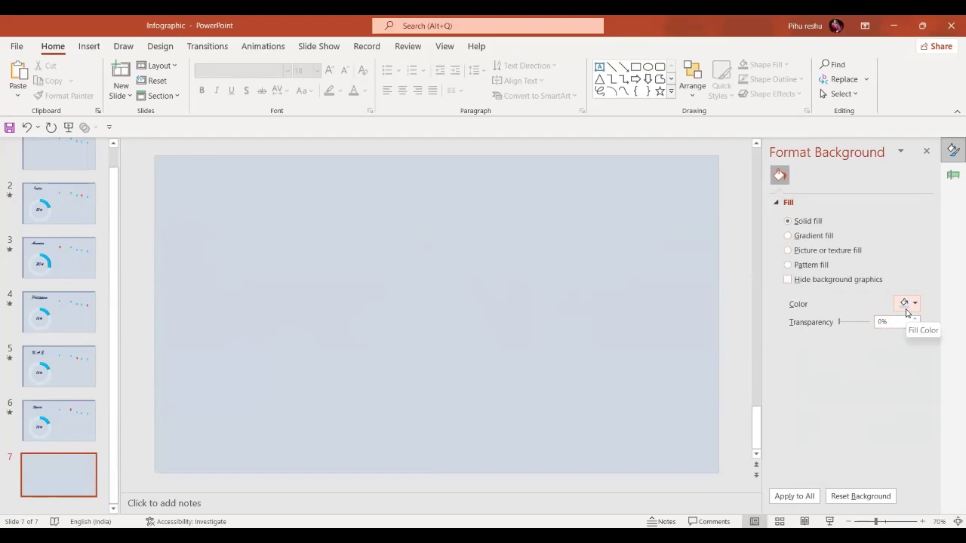
Give the world map an outer shadow with 32% transparency, 102% size and 20 pt blur
left_click(520, 283)
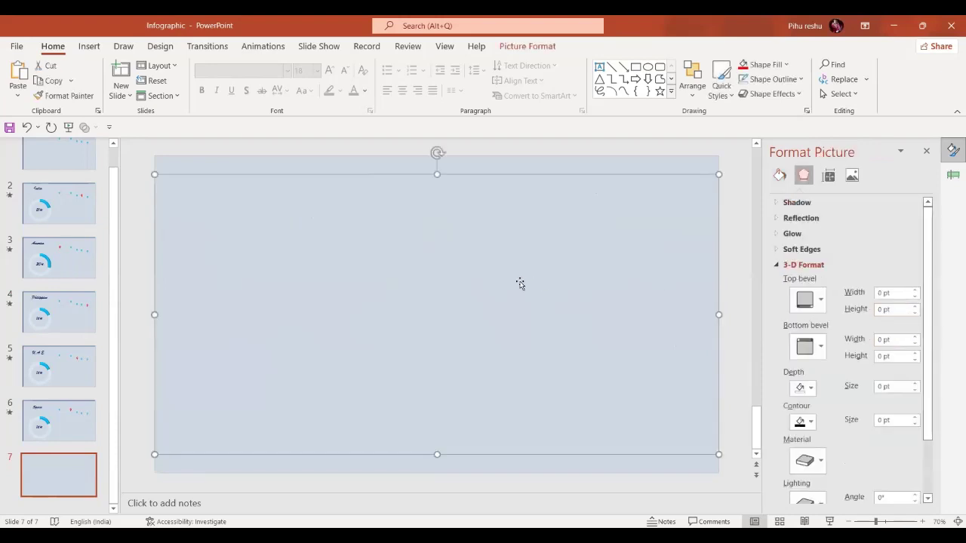
left_click(801, 205)
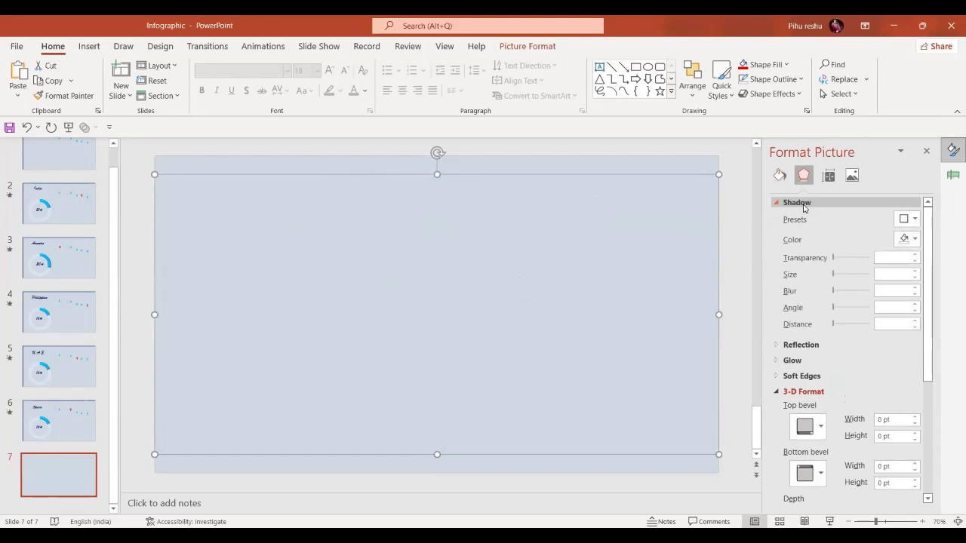
left_click(915, 219)
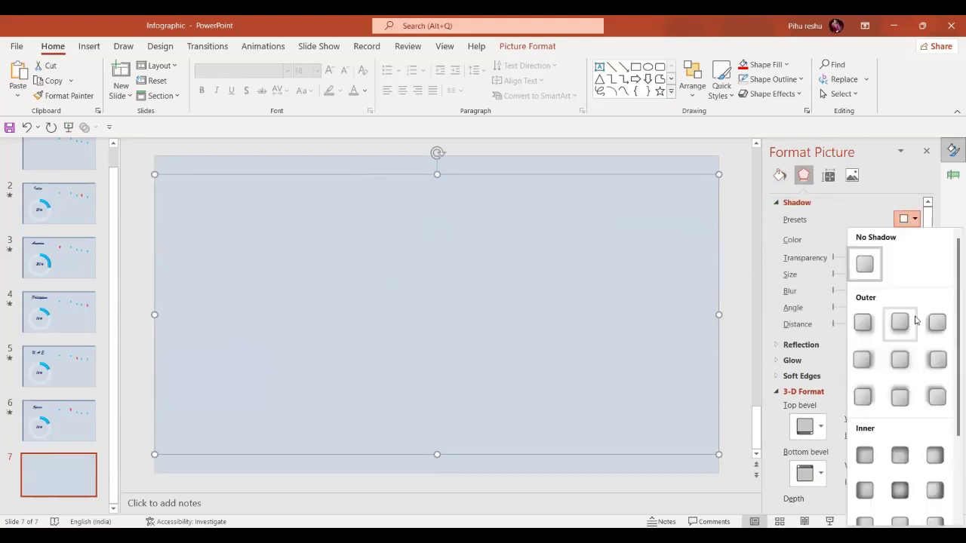
left_click(937, 323)
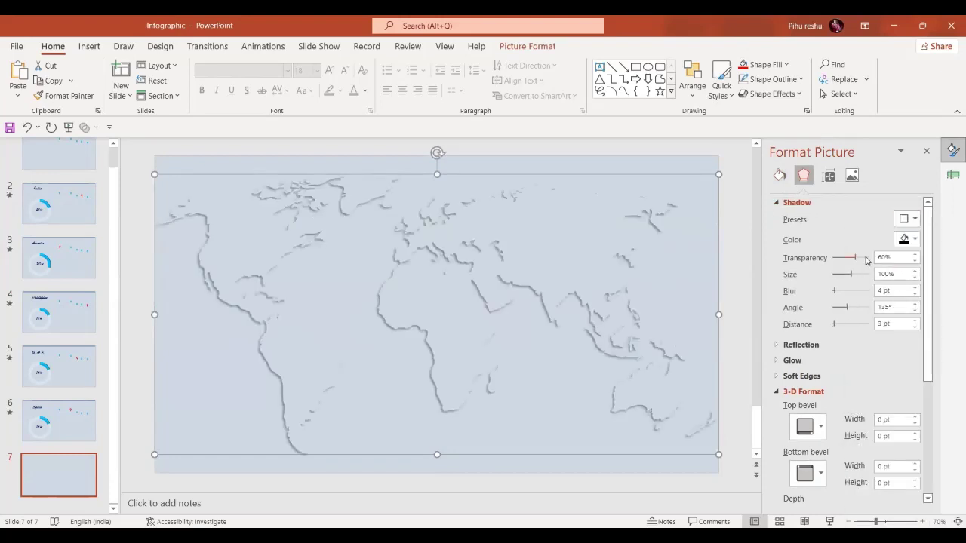
left_click_drag(856, 260, 845, 261)
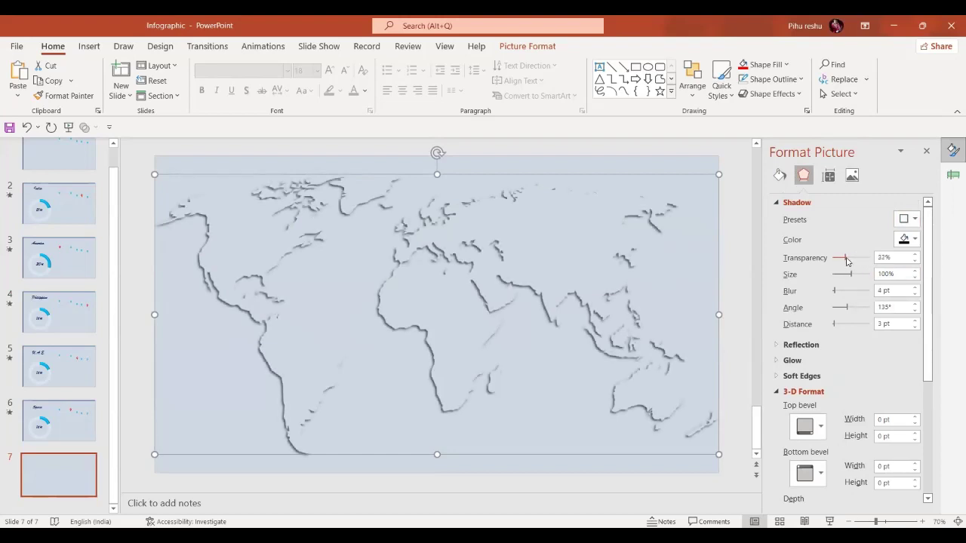
left_click(915, 271)
left_click(915, 271)
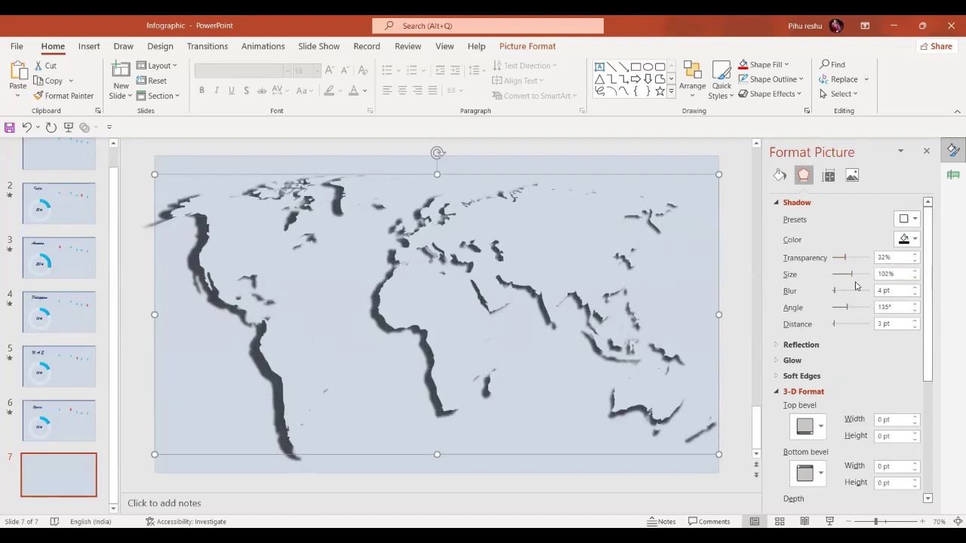
left_click_drag(834, 294, 840, 296)
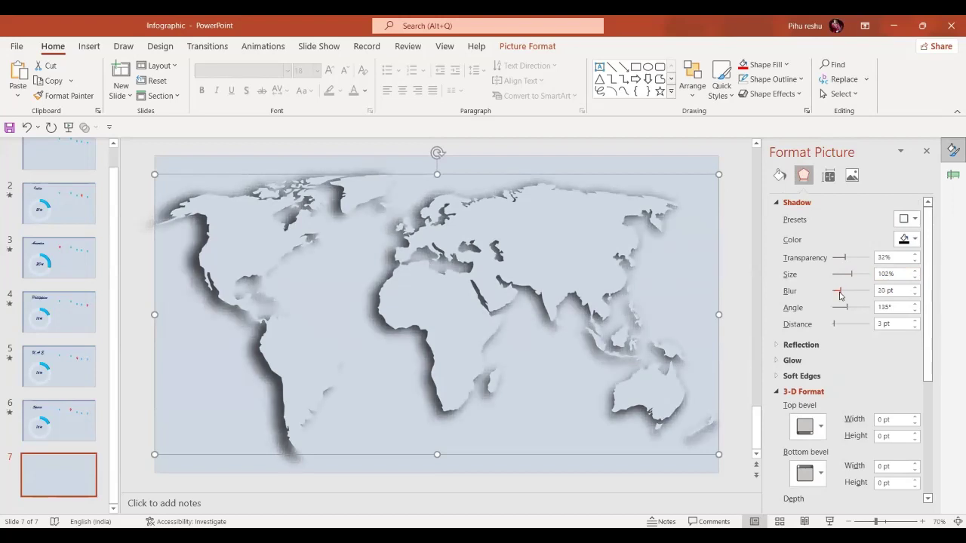
left_click(797, 203)
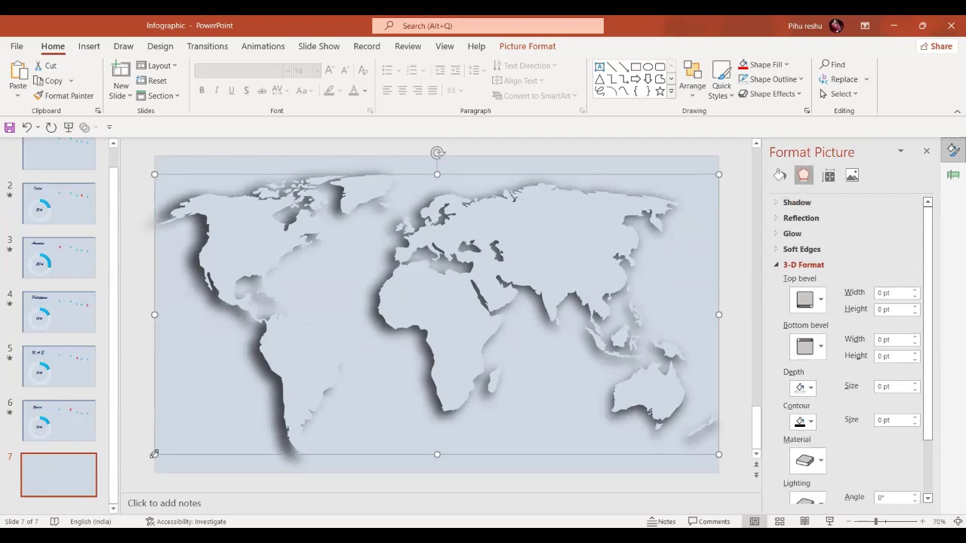
Duplicate the world map and give the original a dark translucent 3-D material
key("Delete")
key("ctrl+z")
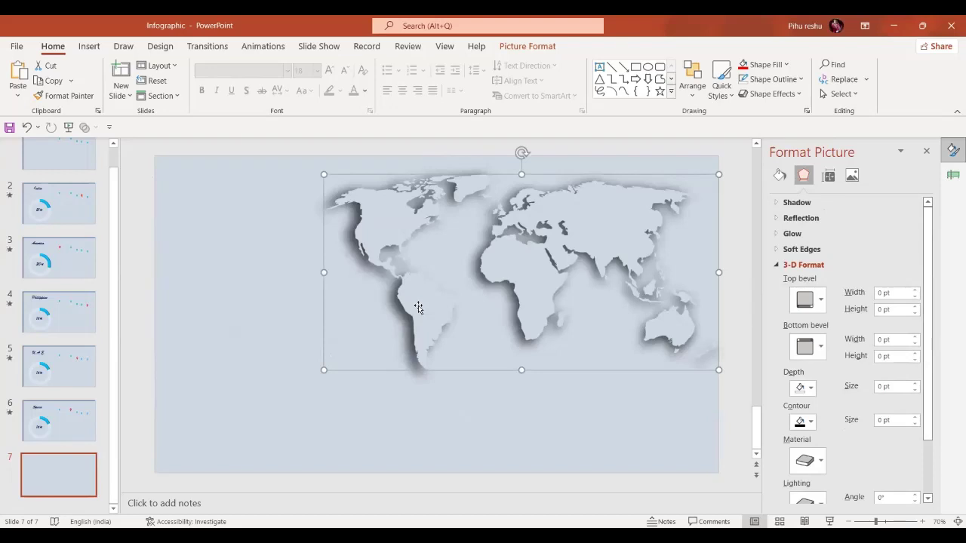
key("ctrl+d")
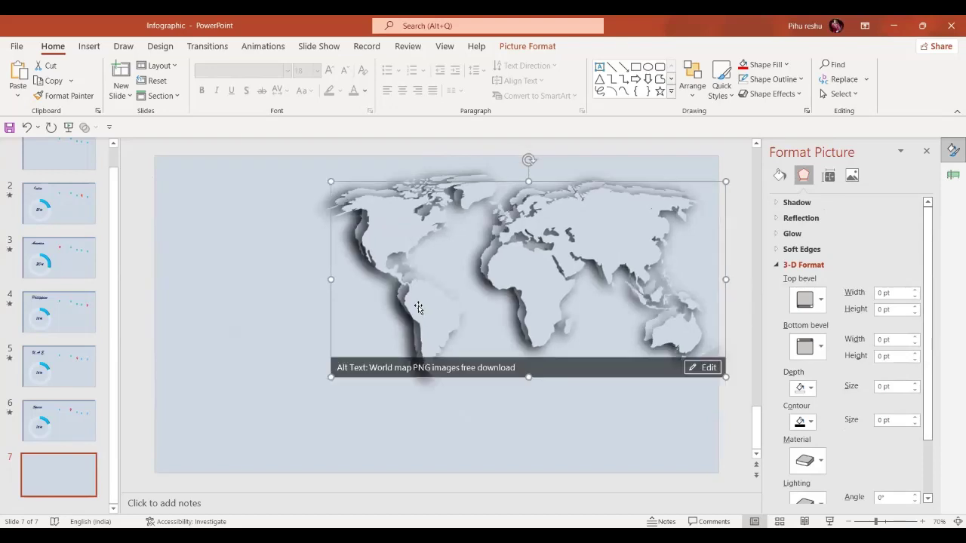
left_click_drag(442, 317, 260, 400)
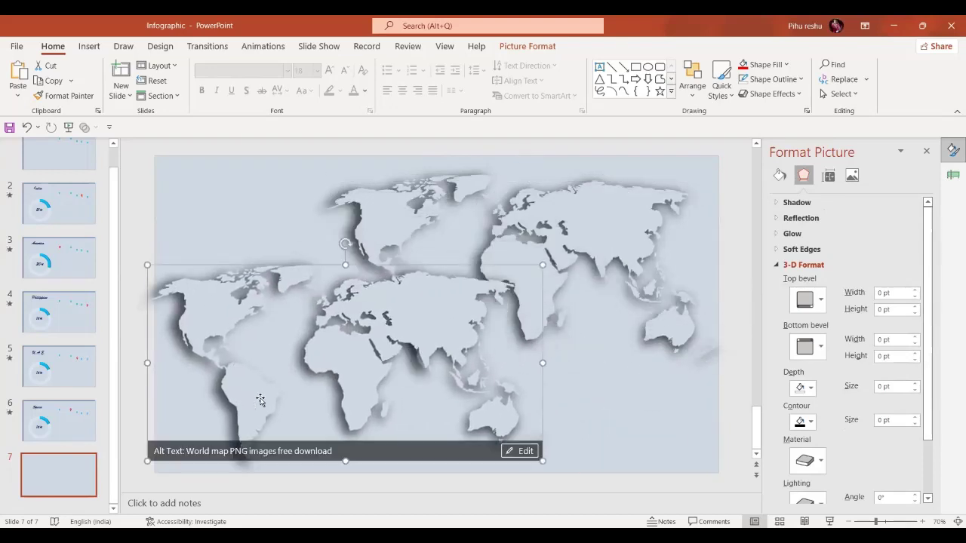
left_click(626, 202)
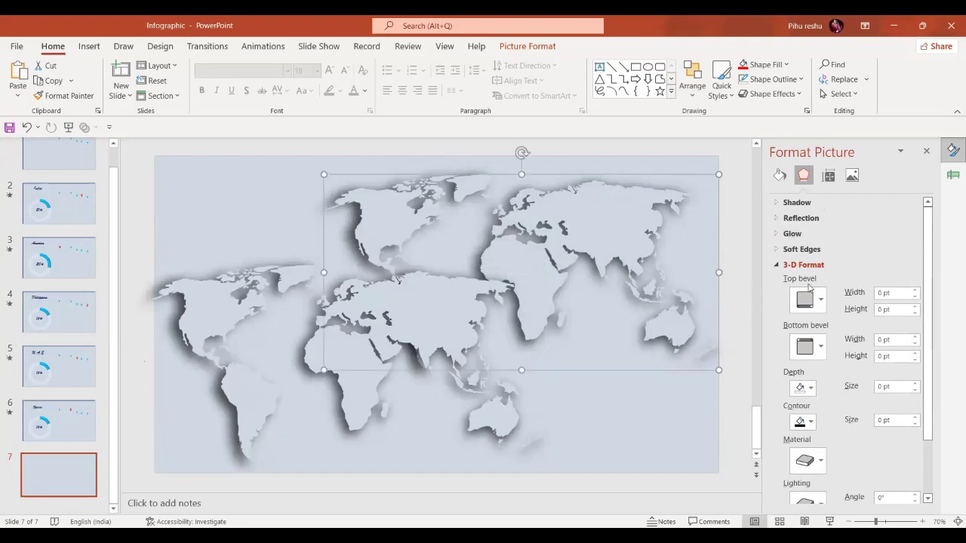
left_click(821, 461)
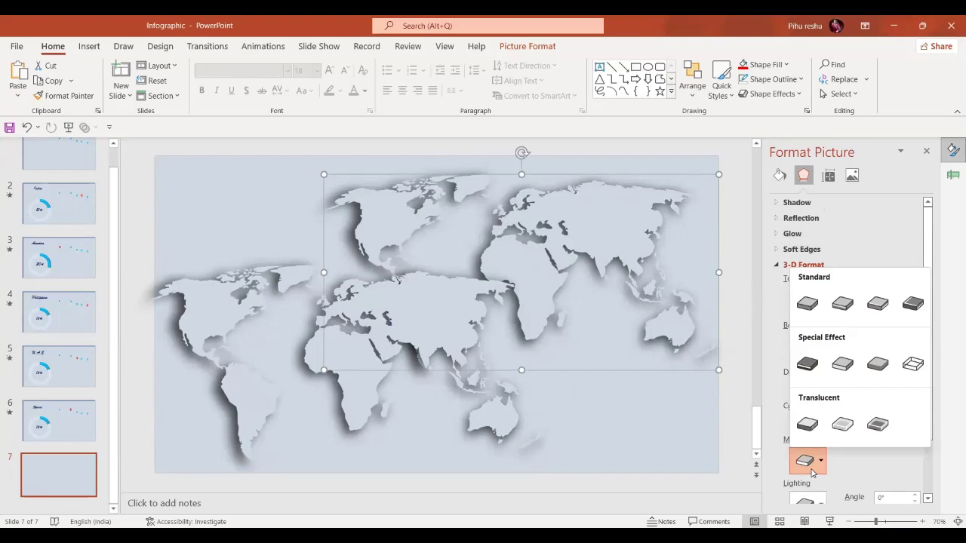
left_click(877, 425)
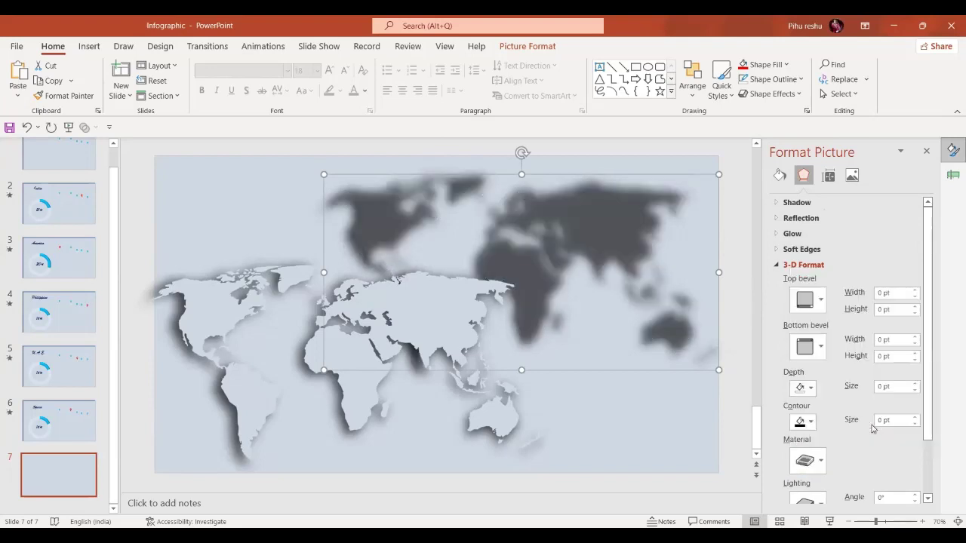
Place the light map copy over the dark translucent map and nudge it into alignment
left_click(366, 418)
left_click_drag(366, 417, 541, 321)
key("ctrl+Right")
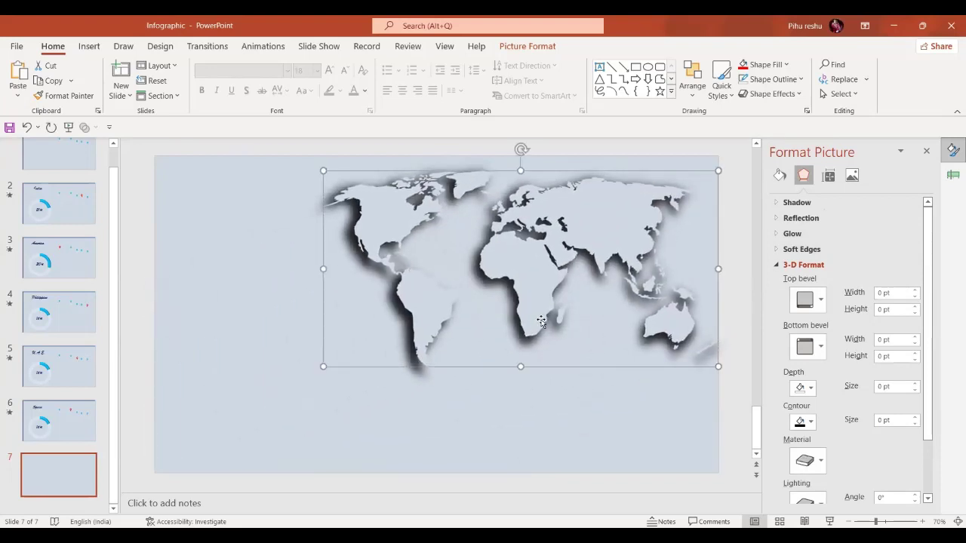
key("ctrl+Up")
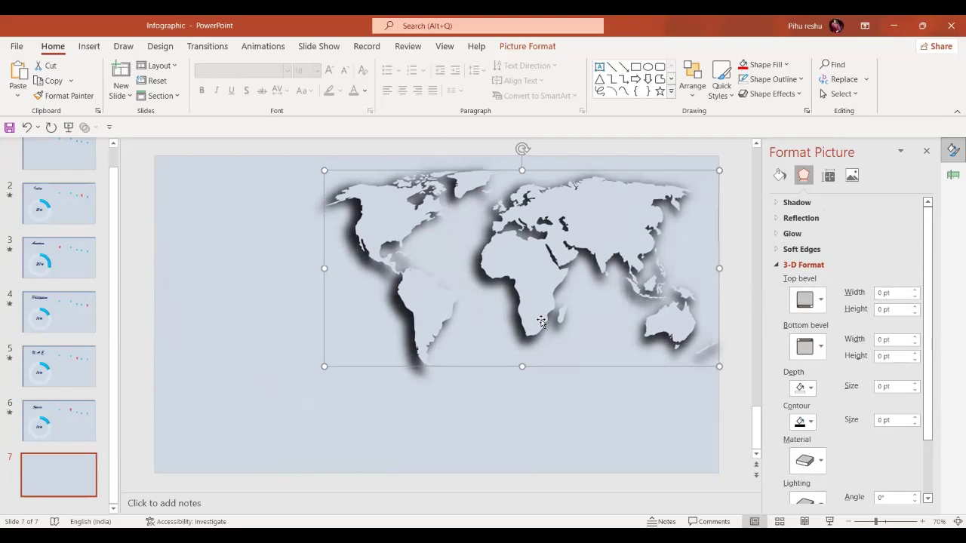
key("ctrl+Up")
key("ctrl+Up")
key("ctrl+Right")
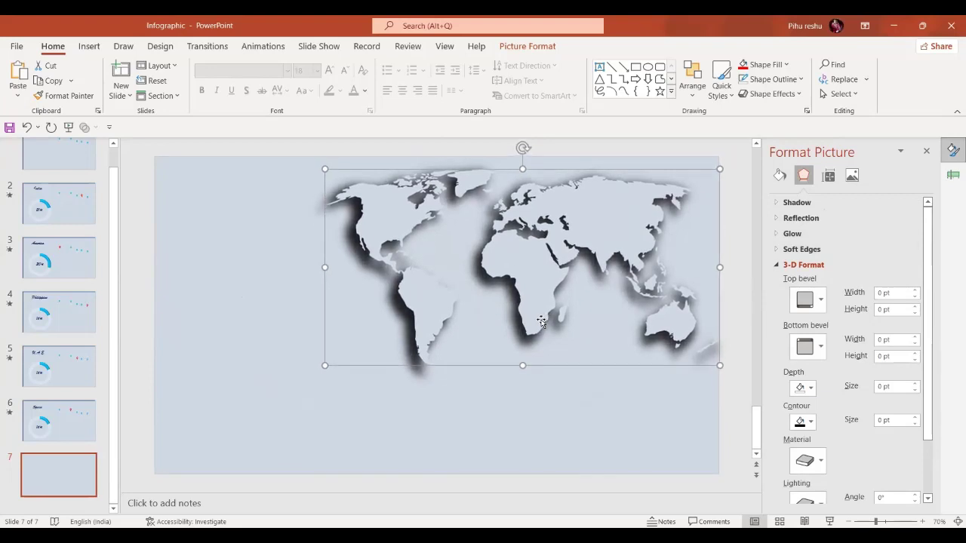
key("ctrl+Right")
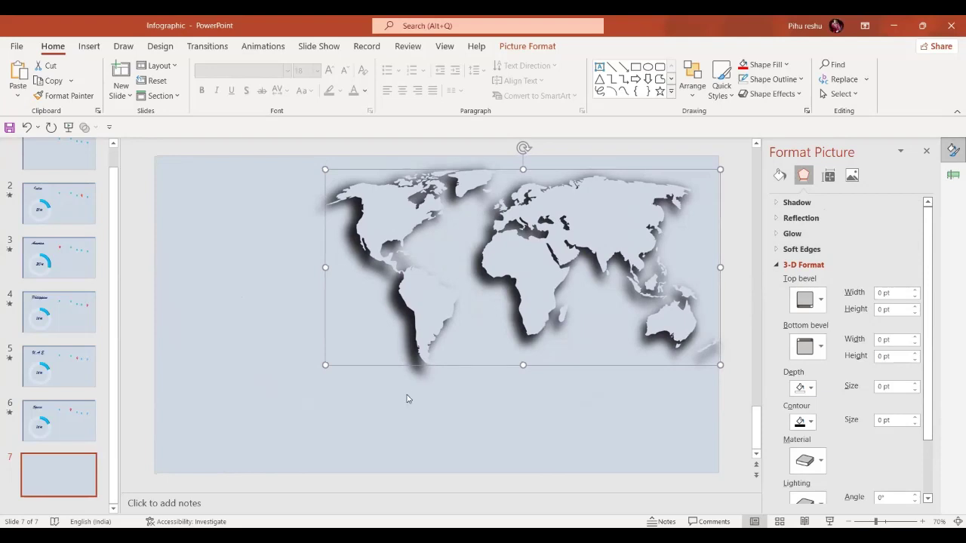
Select both maps, set the shadow size to 101%, and group them
key("ctrl+a")
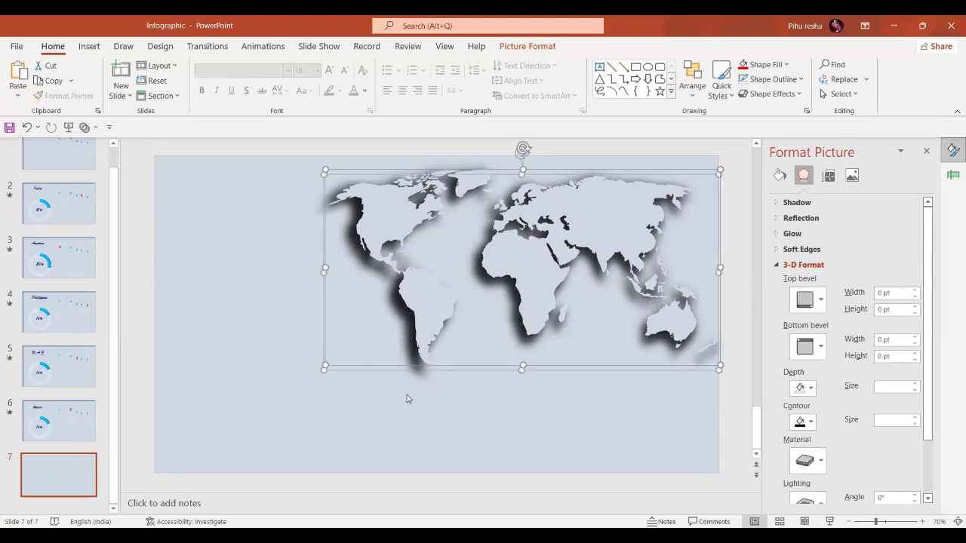
left_click(796, 202)
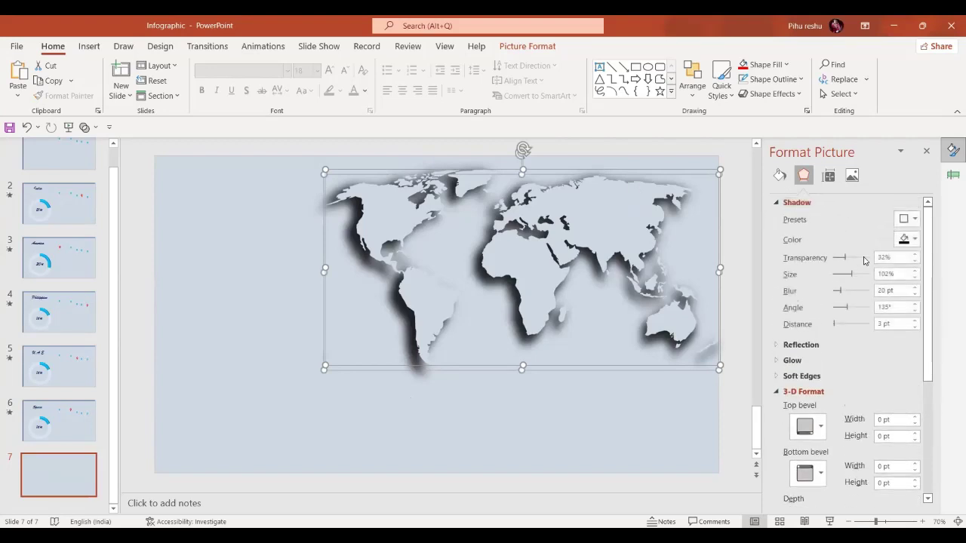
left_click(915, 278)
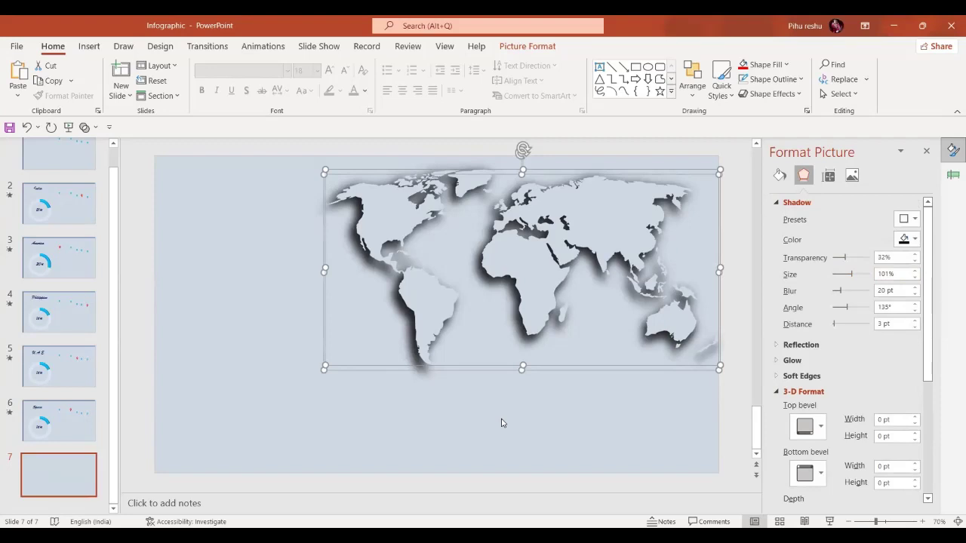
key("Tab")
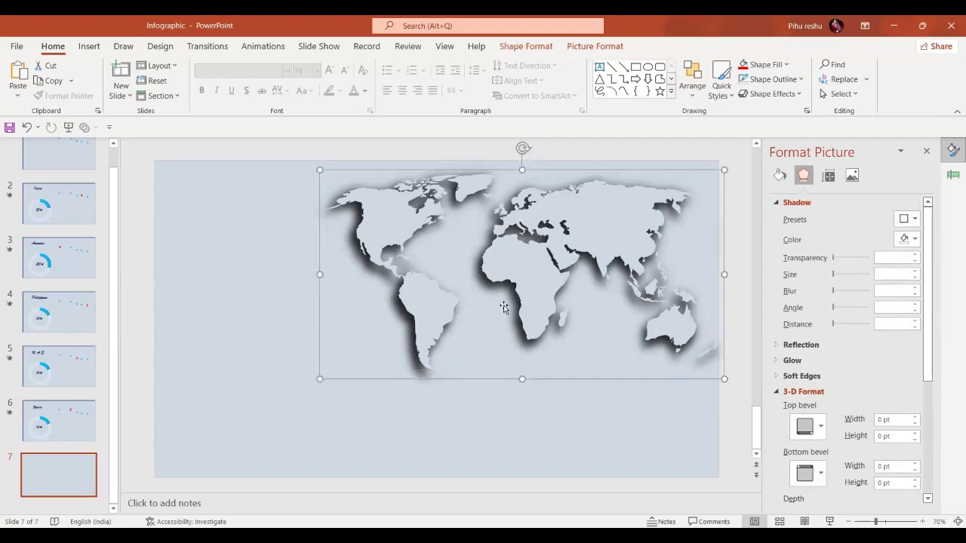
left_click_drag(524, 294, 525, 297)
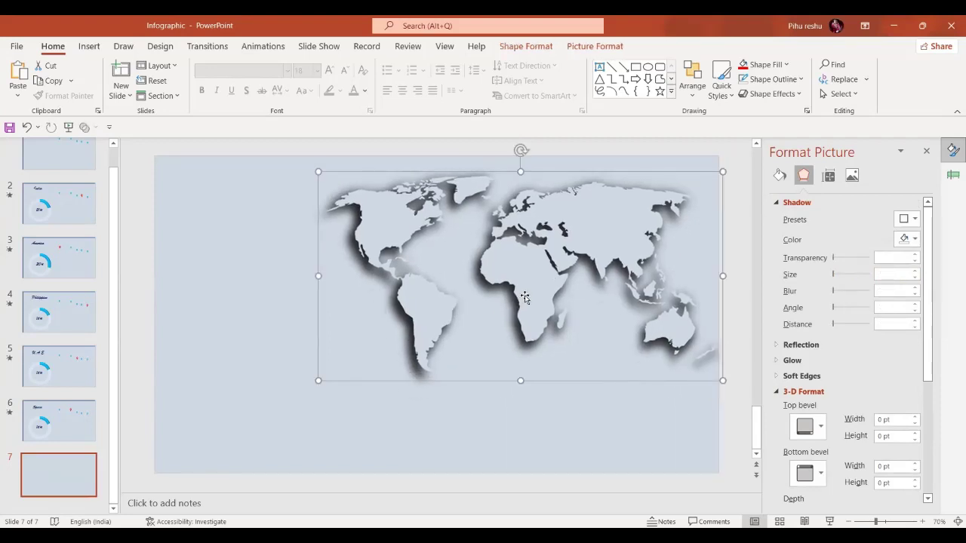
Insert the map-pin icon found by searching 'location' in the Icons library
left_click(89, 47)
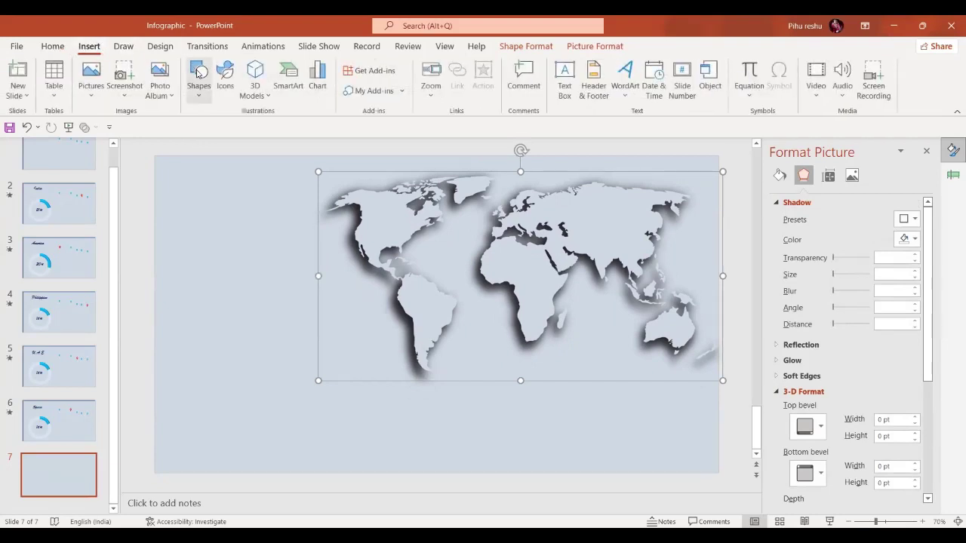
left_click(224, 79)
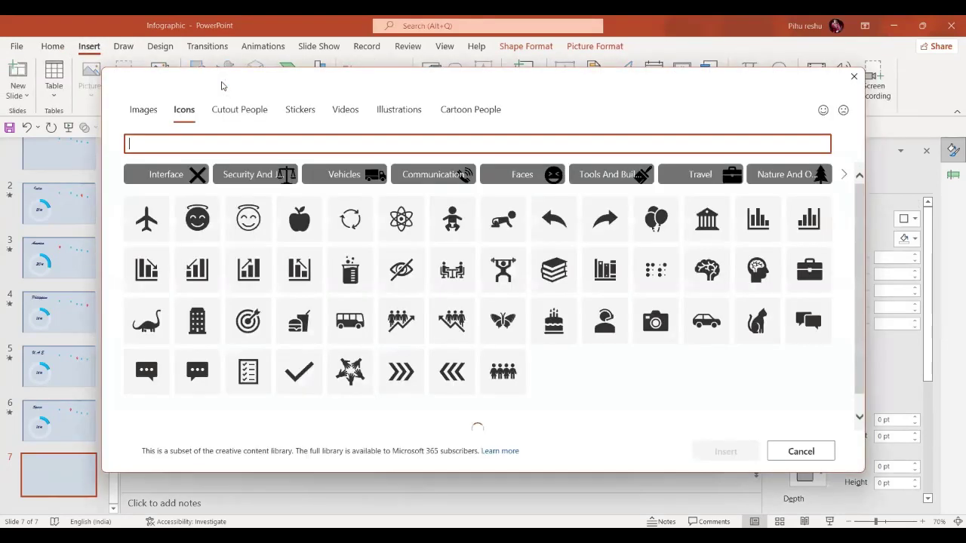
type("location")
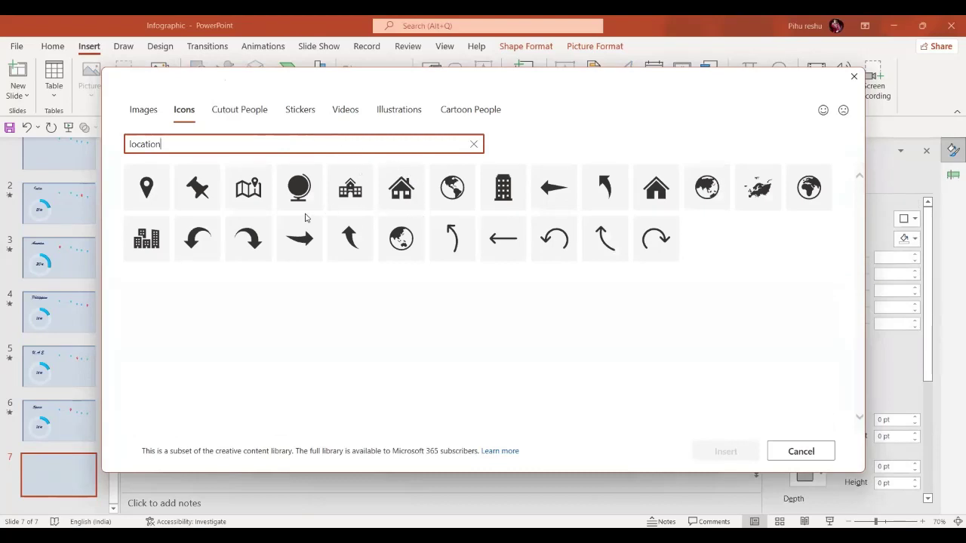
left_click(147, 187)
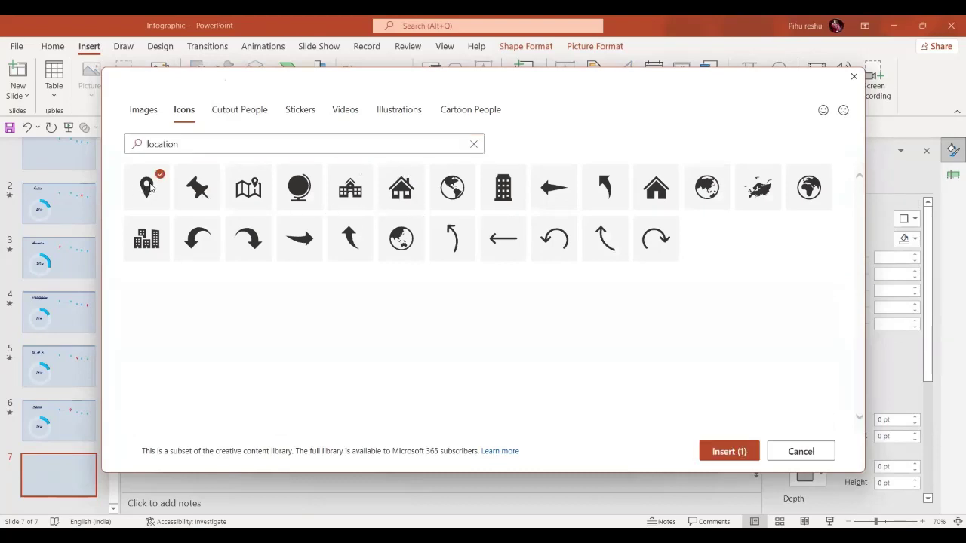
double_click(149, 187)
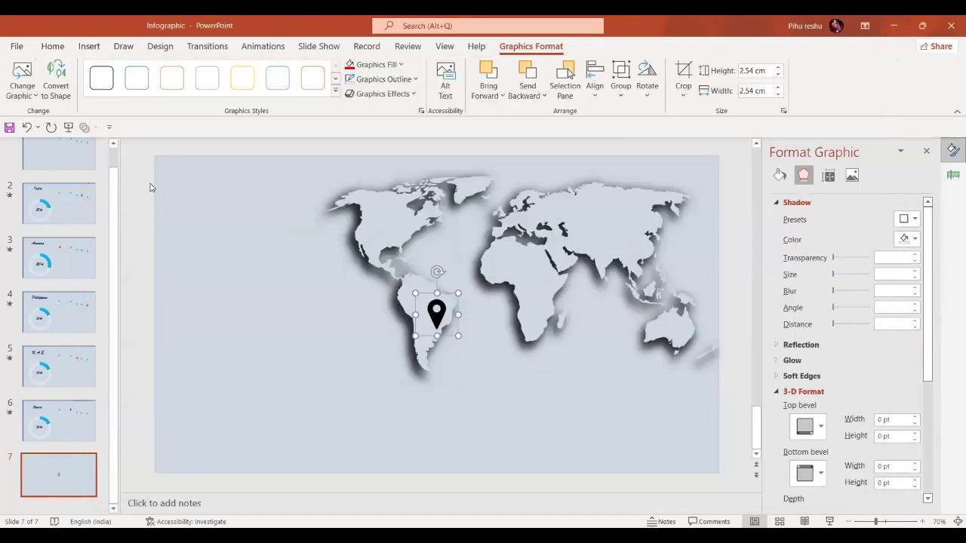
Colour the pin blue, shrink it onto North America, and place a duplicate over India
left_click(403, 66)
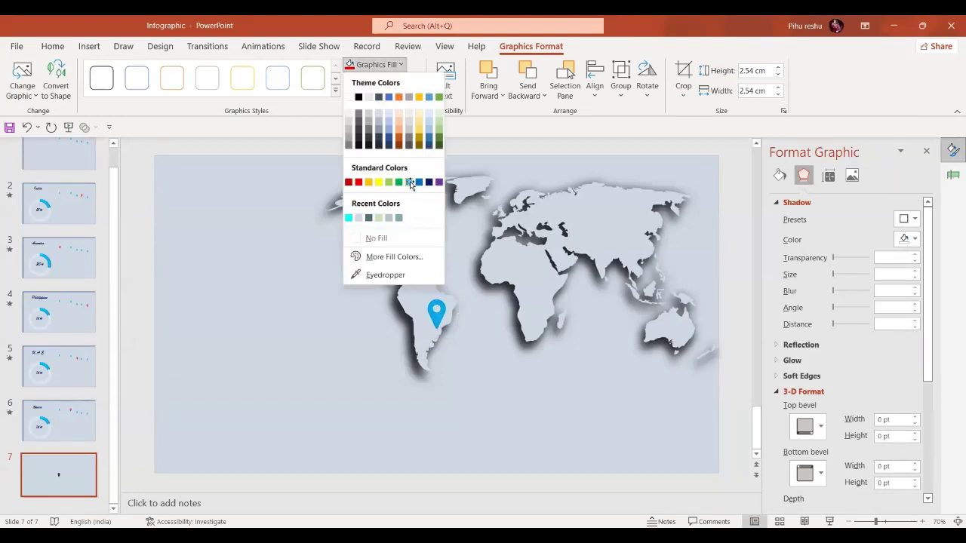
left_click(409, 182)
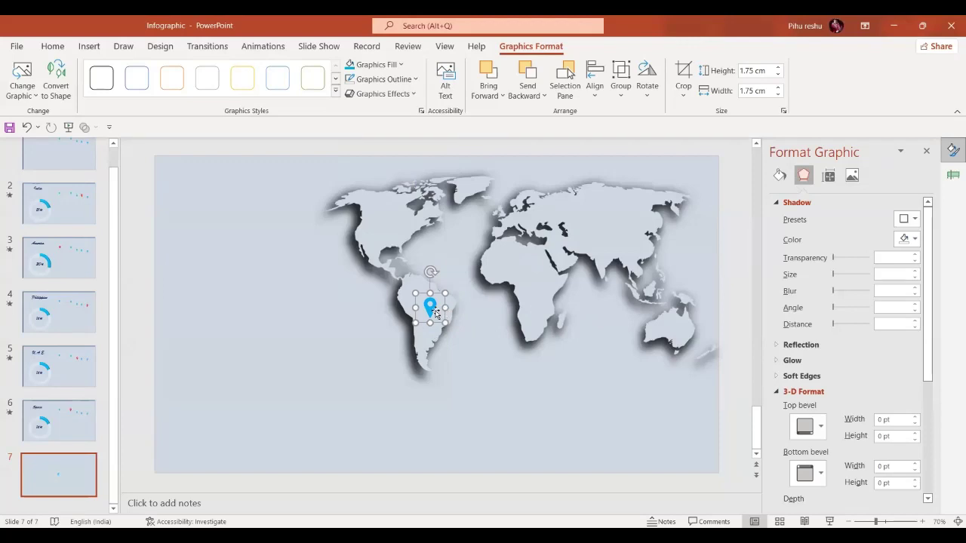
left_click_drag(436, 312, 563, 250)
key("ctrl+d")
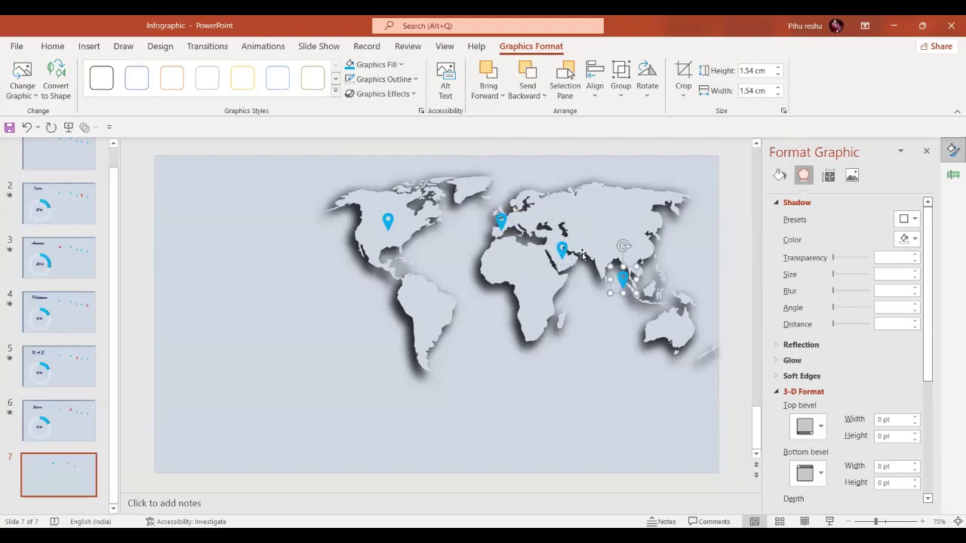
left_click_drag(623, 278, 658, 261)
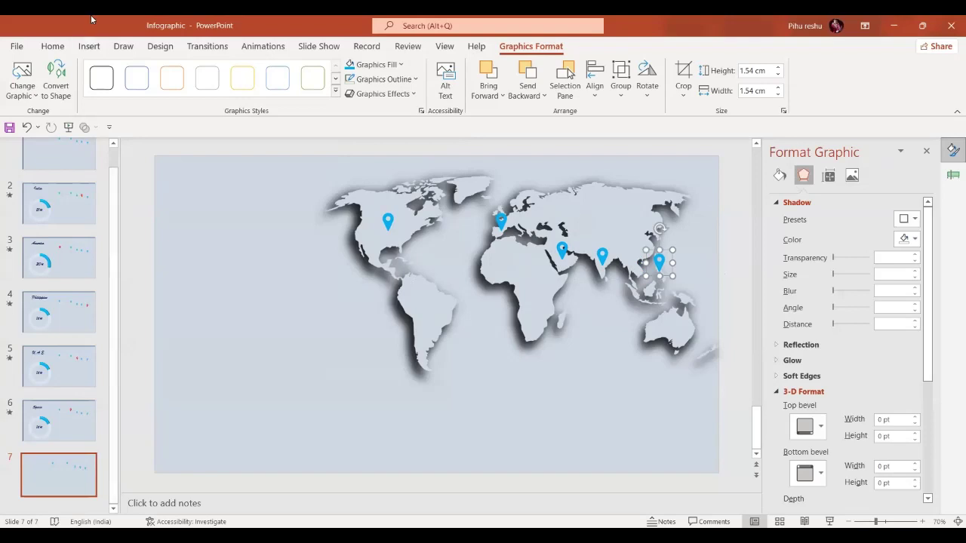
left_click(89, 46)
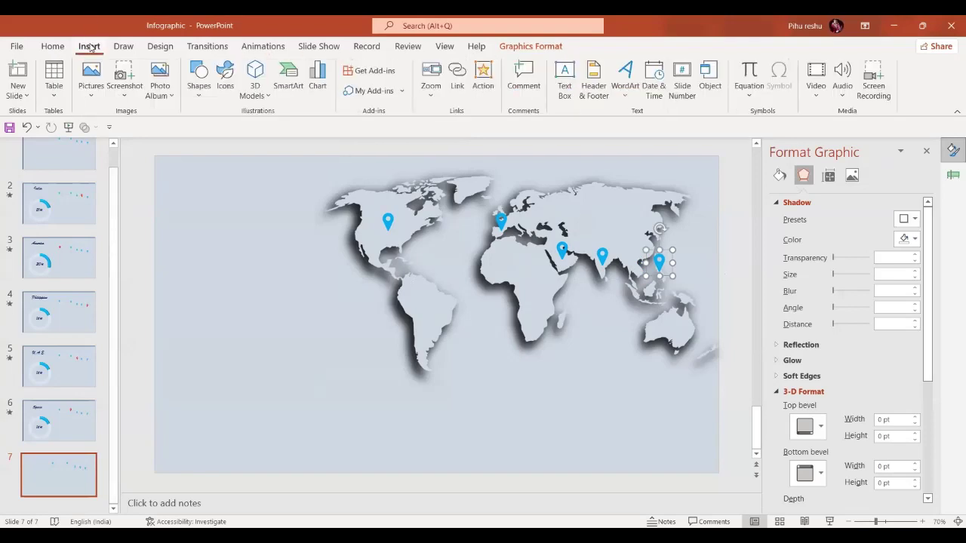
Add a top-left 'Global Audience' text box, enlarged to 36 pt and widened to fit one line
left_click(564, 79)
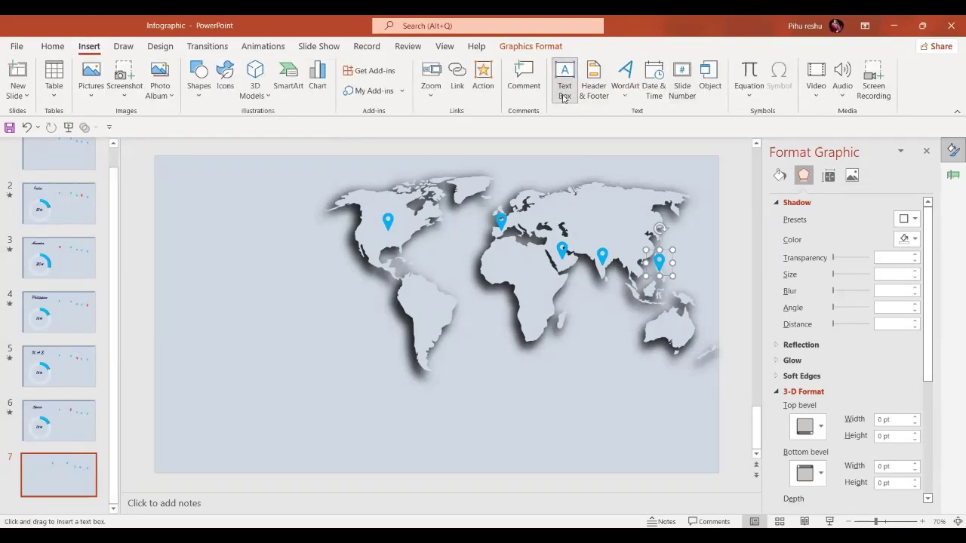
left_click_drag(190, 206, 307, 258)
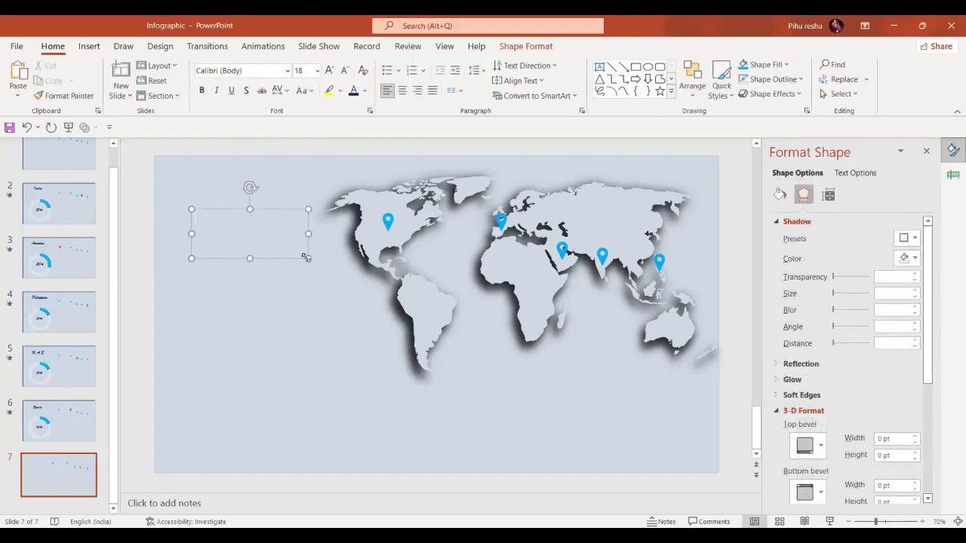
type("Global Audience")
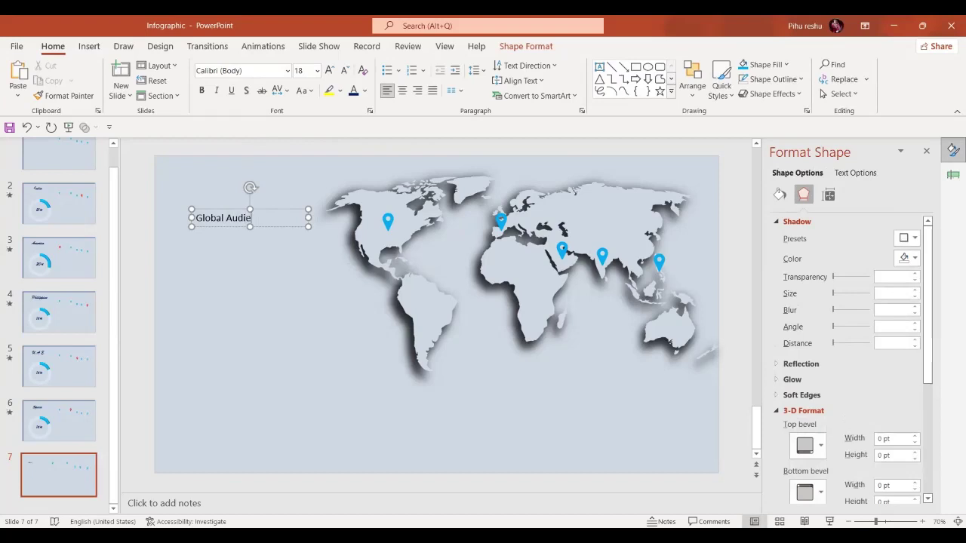
left_click(289, 207)
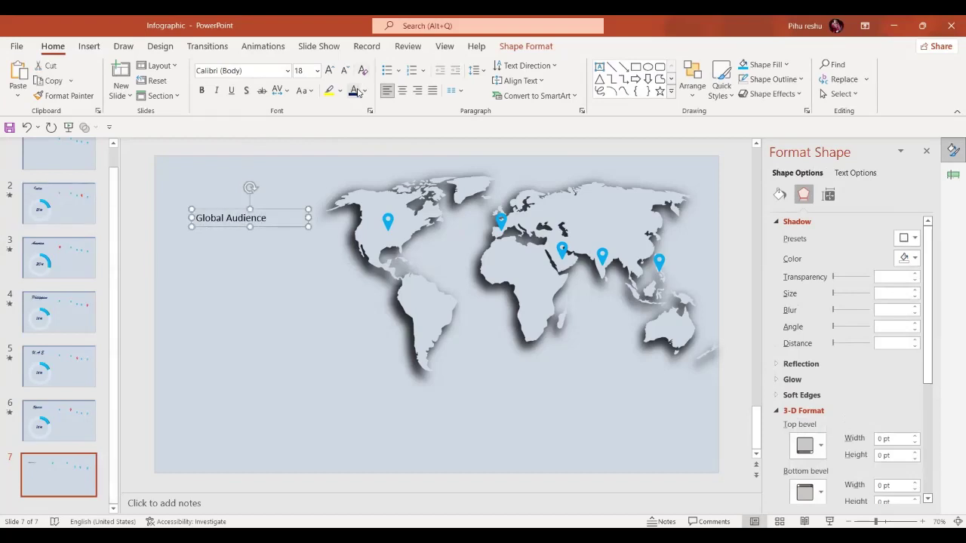
left_click(328, 71)
left_click(328, 70)
left_click(328, 70)
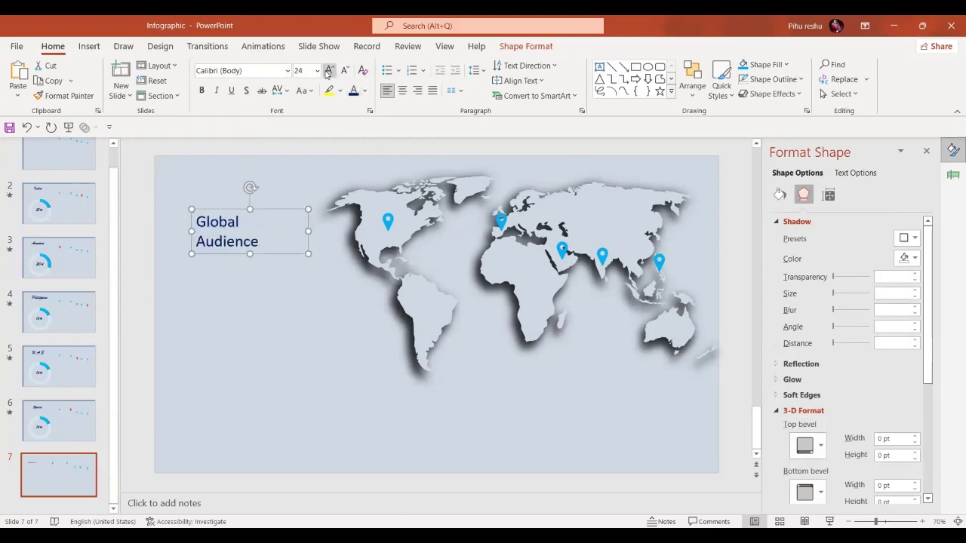
left_click(328, 70)
left_click(328, 71)
left_click_drag(308, 268, 358, 267)
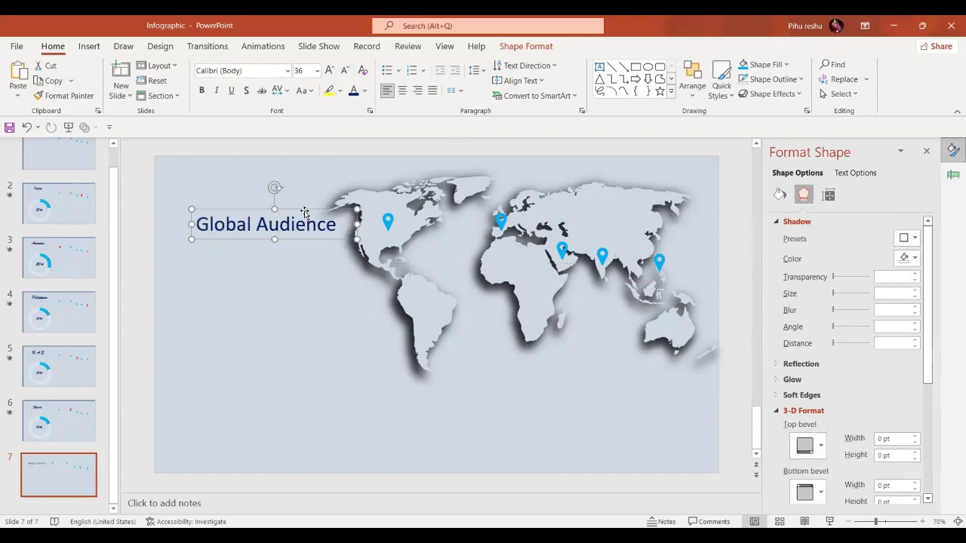
left_click_drag(305, 212, 281, 184)
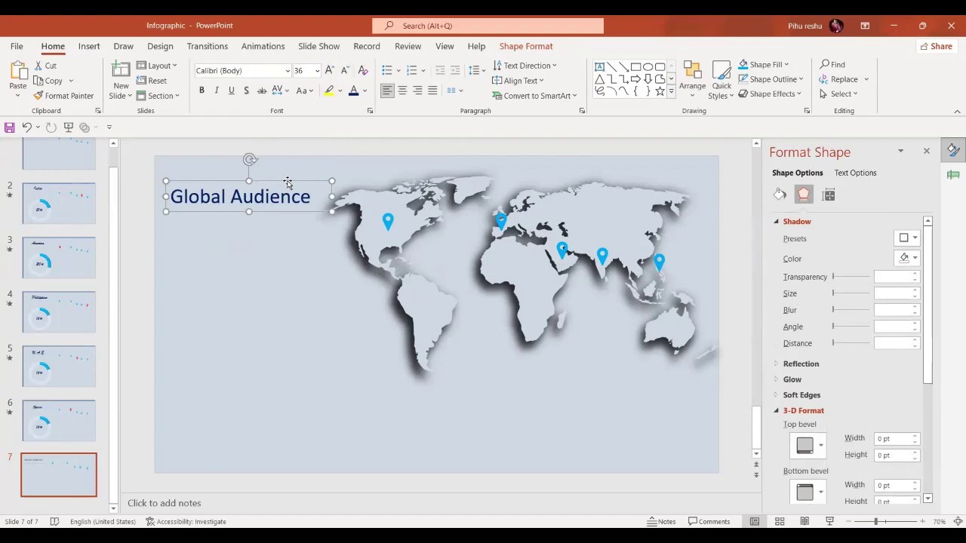
Draw a slide-sized rectangle and send it behind the heading and pins but above the map
left_click(89, 46)
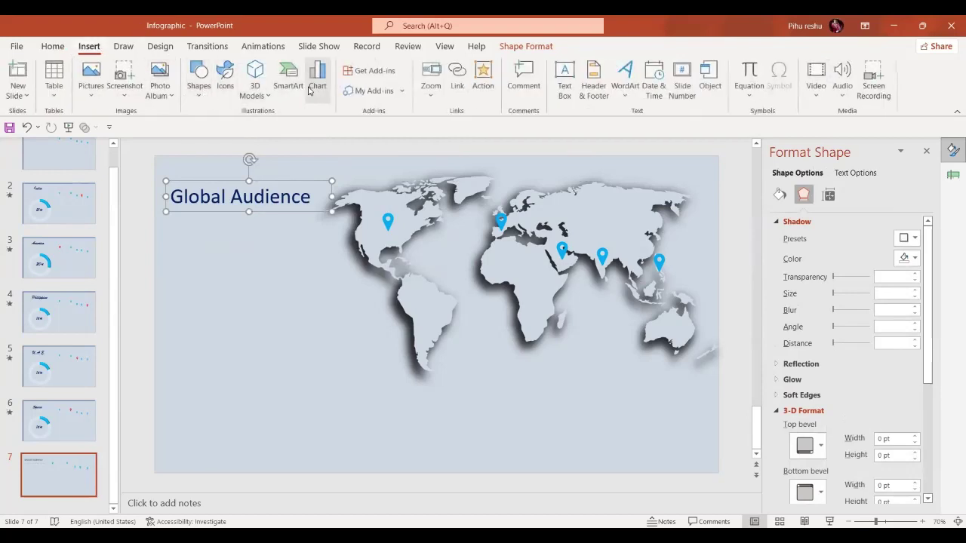
left_click(200, 99)
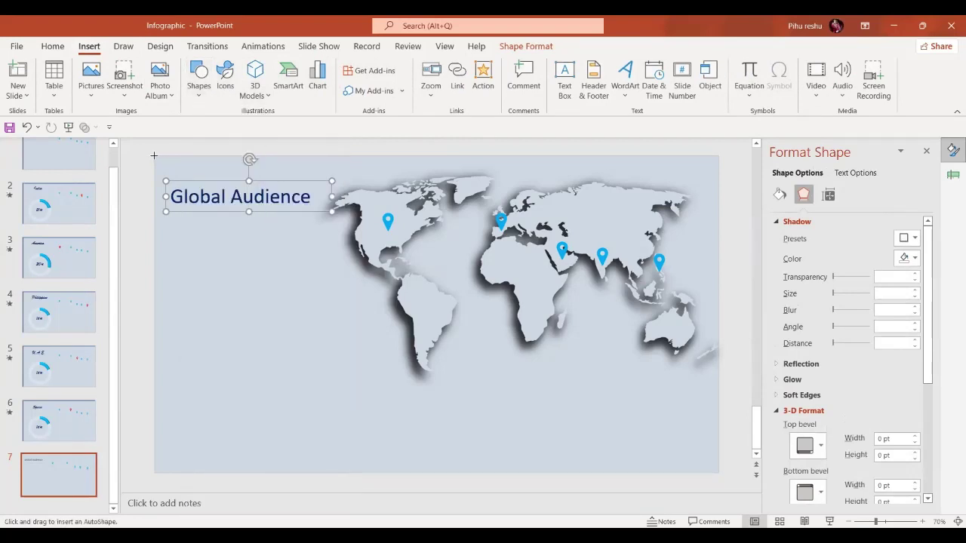
mouse_move(153, 153)
left_mouse_down()
mouse_move(528, 403)
mouse_move(724, 431)
mouse_move(741, 453)
mouse_move(720, 475)
left_mouse_up()
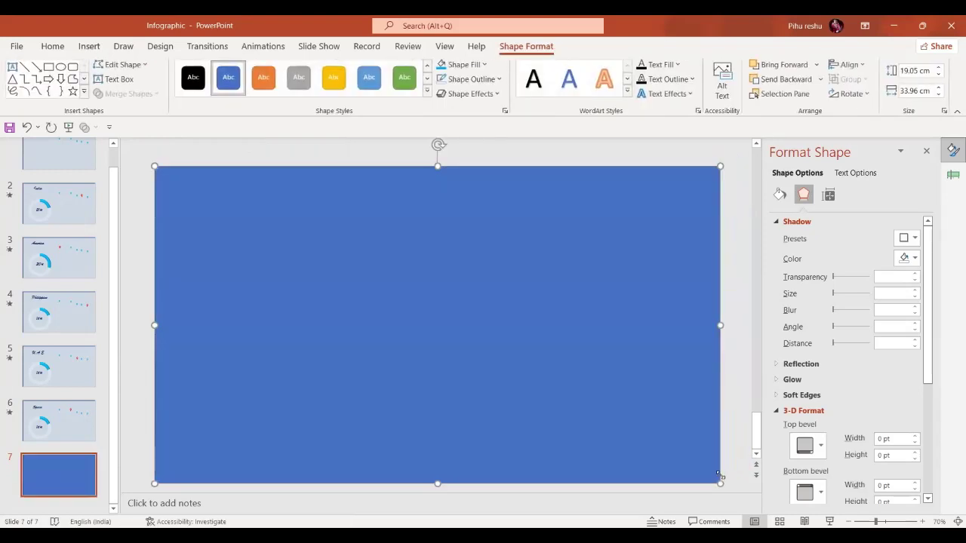
left_click(782, 81)
left_click(781, 80)
left_click(782, 81)
left_click(782, 81)
left_click(782, 81)
left_click(782, 81)
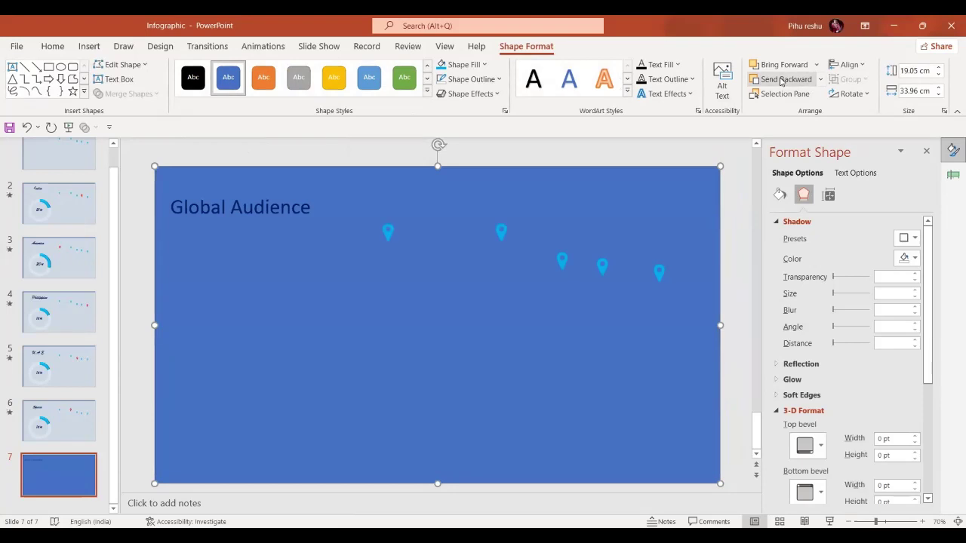
left_click(782, 81)
left_click(785, 70)
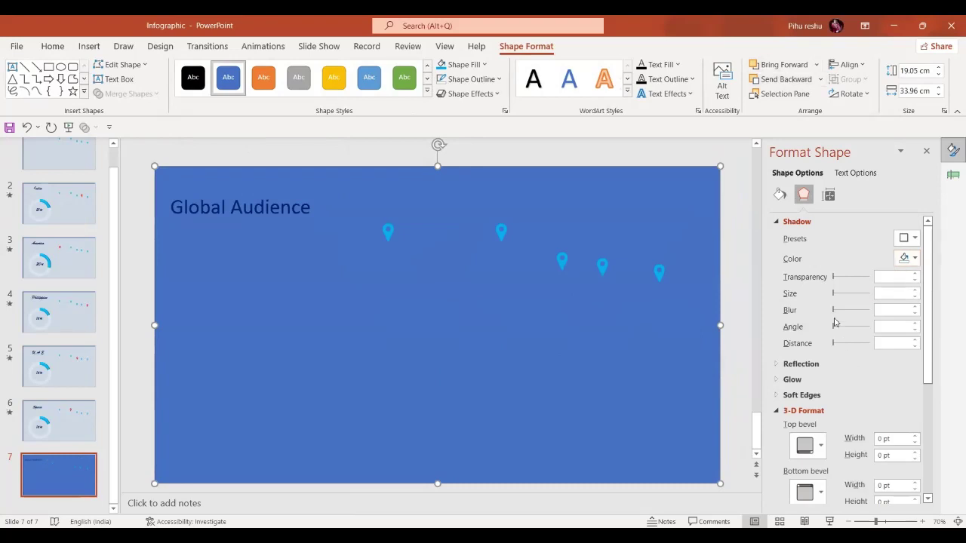
Set the rectangle's fill transparency to 100%
left_click(777, 222)
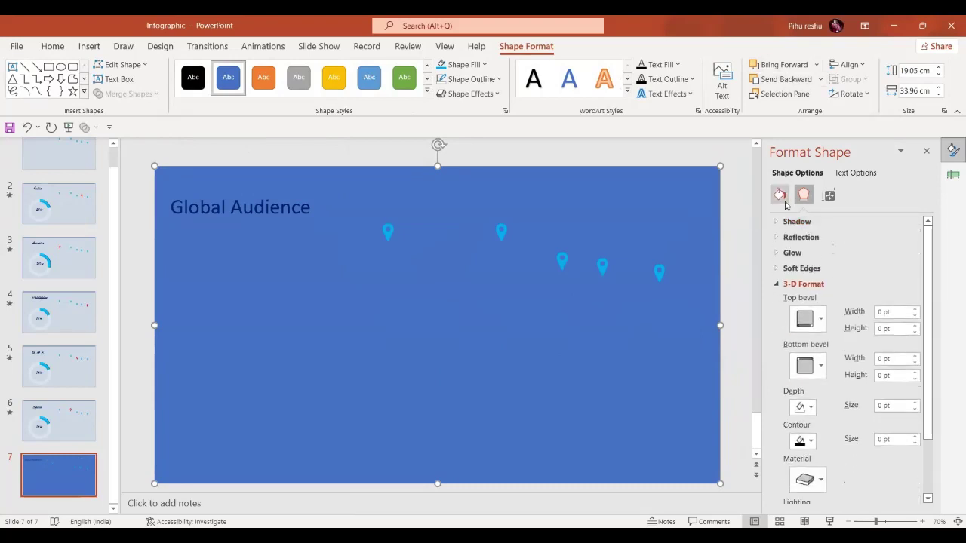
left_click(782, 200)
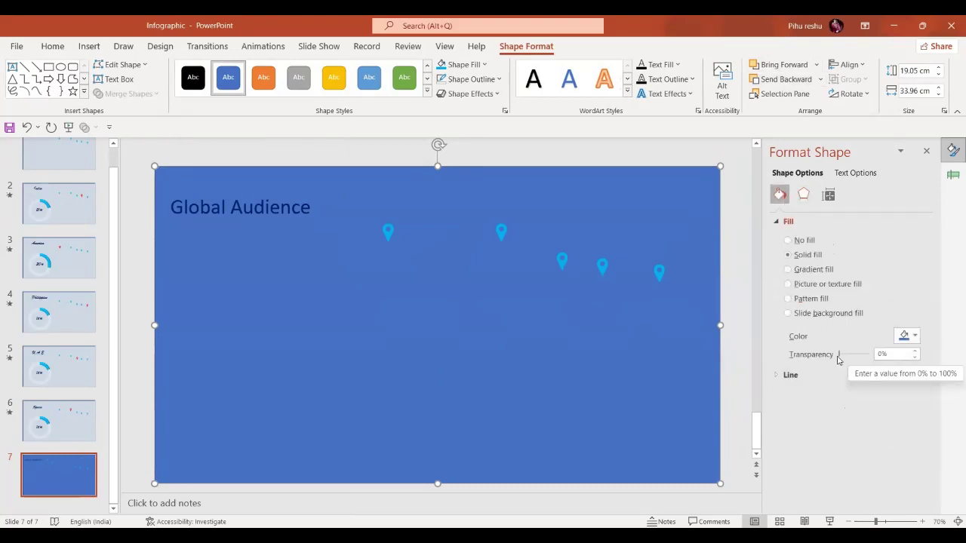
left_click_drag(838, 359, 880, 362)
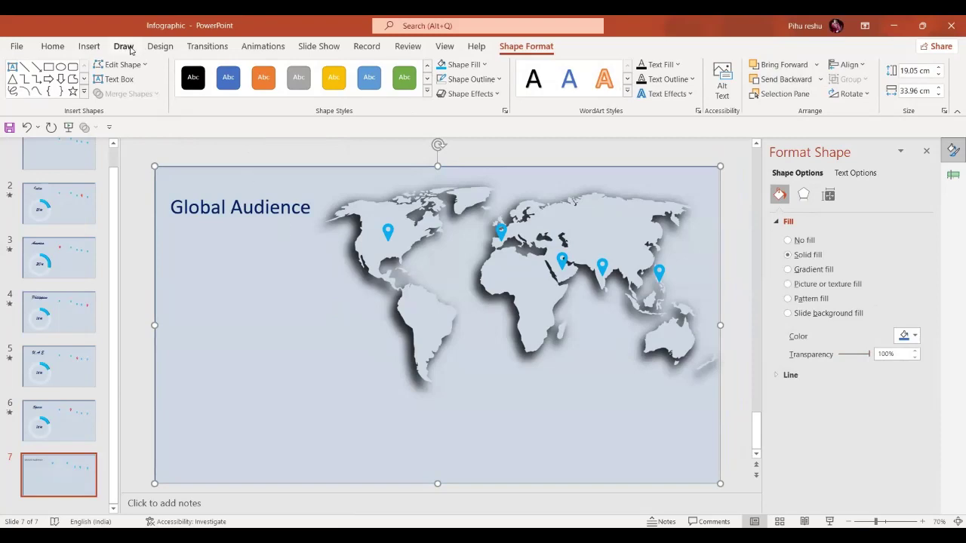
left_click(95, 46)
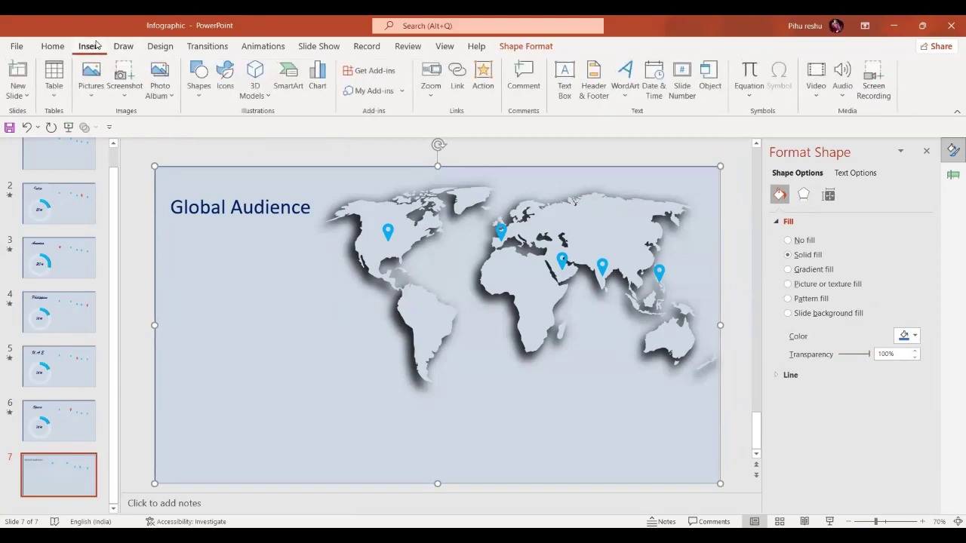
Give the transparent rectangle a Mouse Over action hyperlinking to Slide 7
left_click(483, 84)
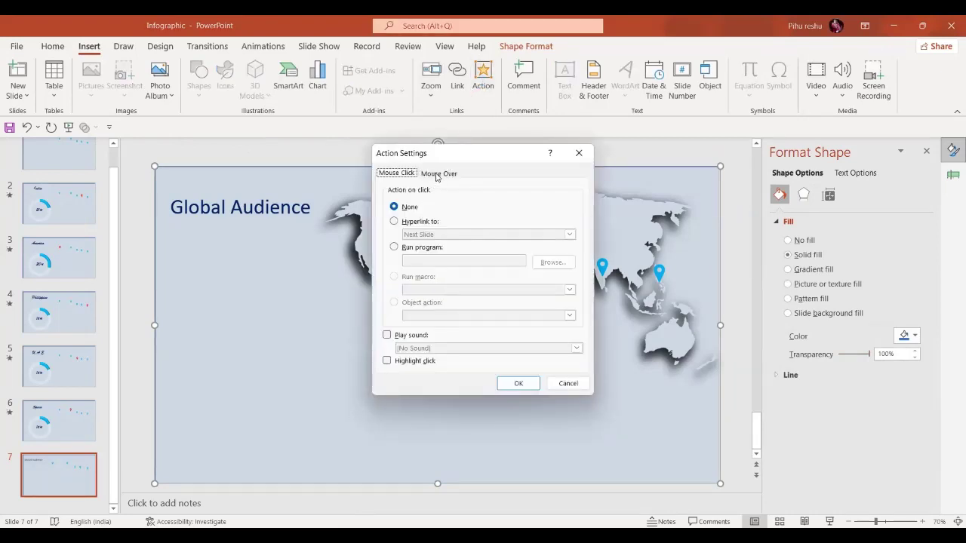
left_click(438, 174)
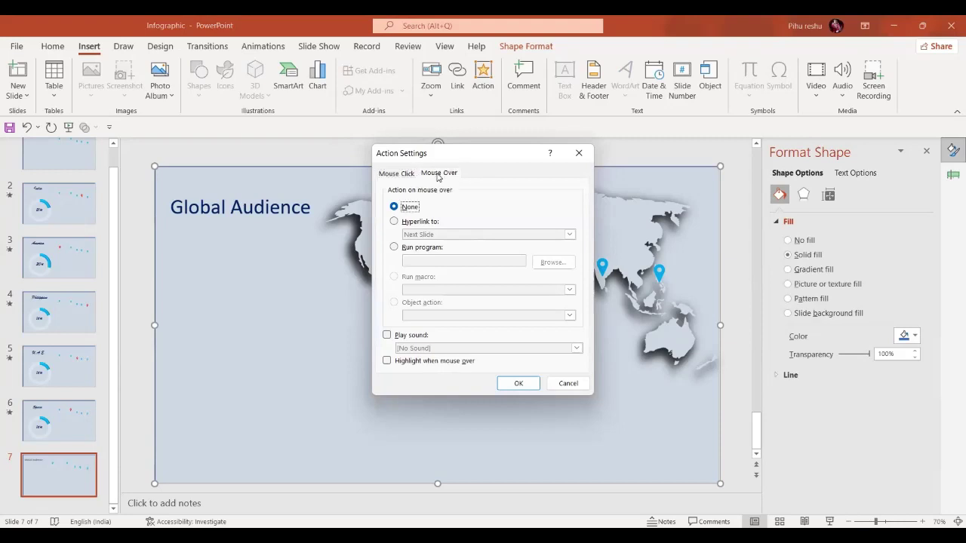
left_click(431, 223)
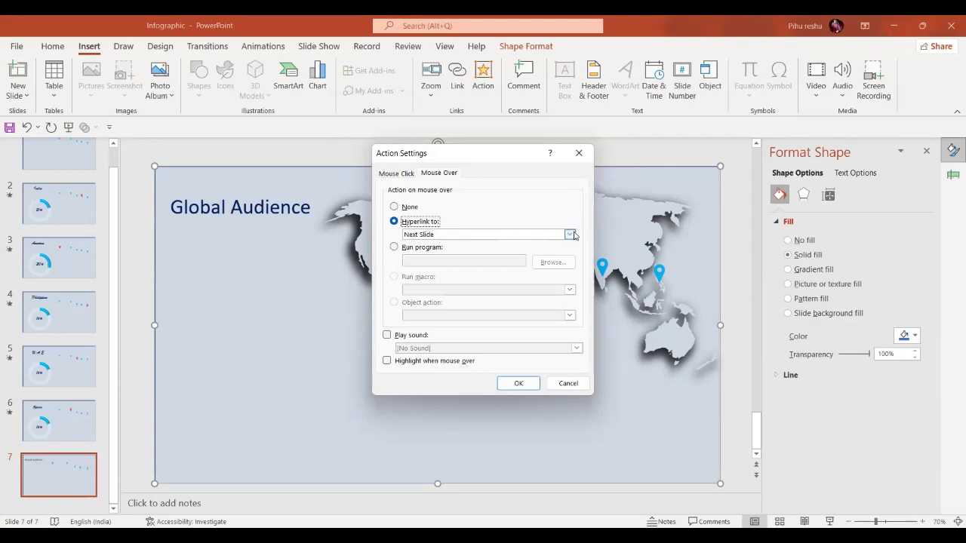
left_click(571, 235)
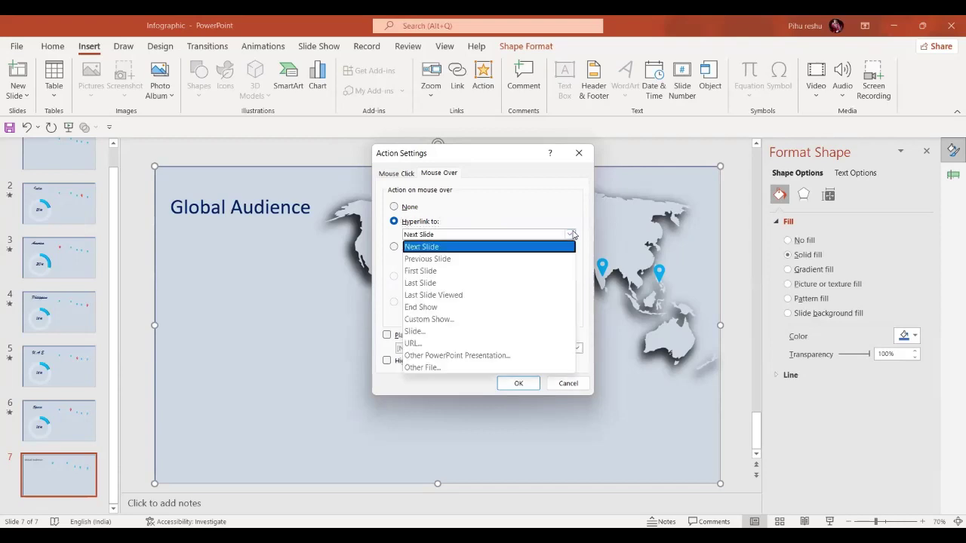
left_click(415, 332)
left_click(356, 268)
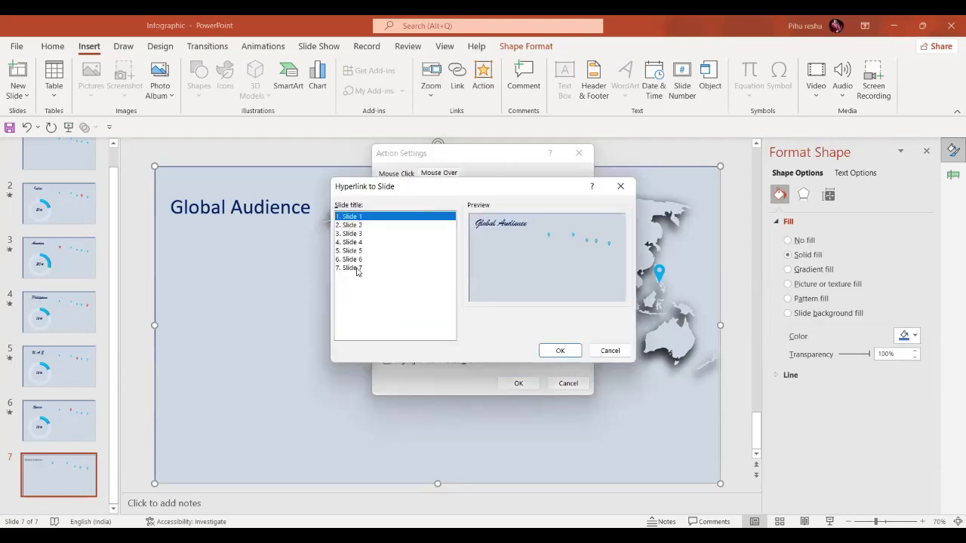
double_click(357, 269)
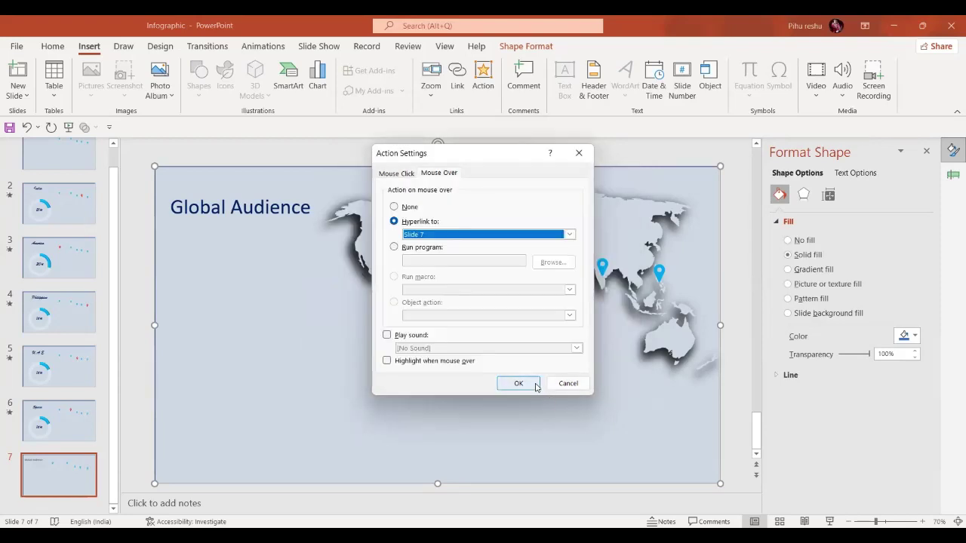
left_click(527, 384)
left_click(519, 383)
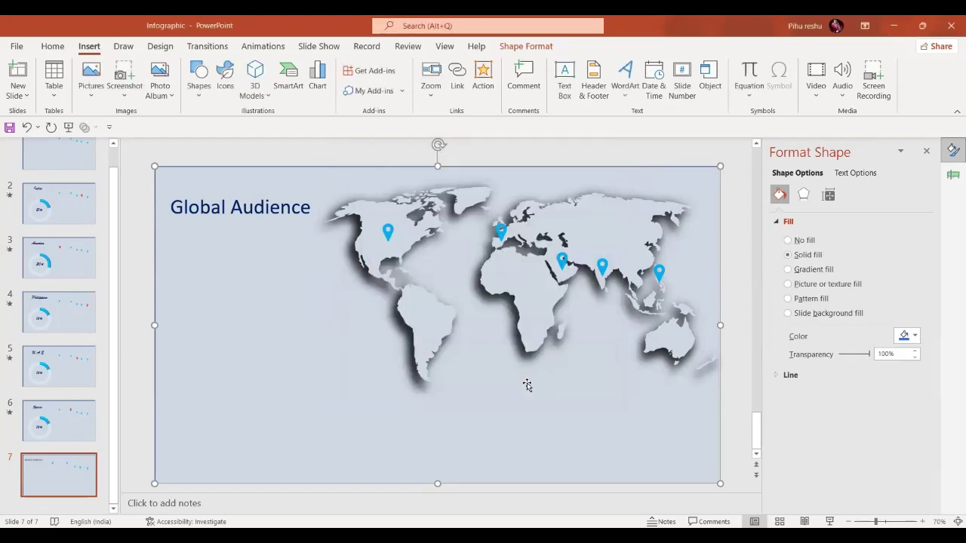
Duplicate the map slide, then enlarge the India pin and colour it red
left_click(83, 484)
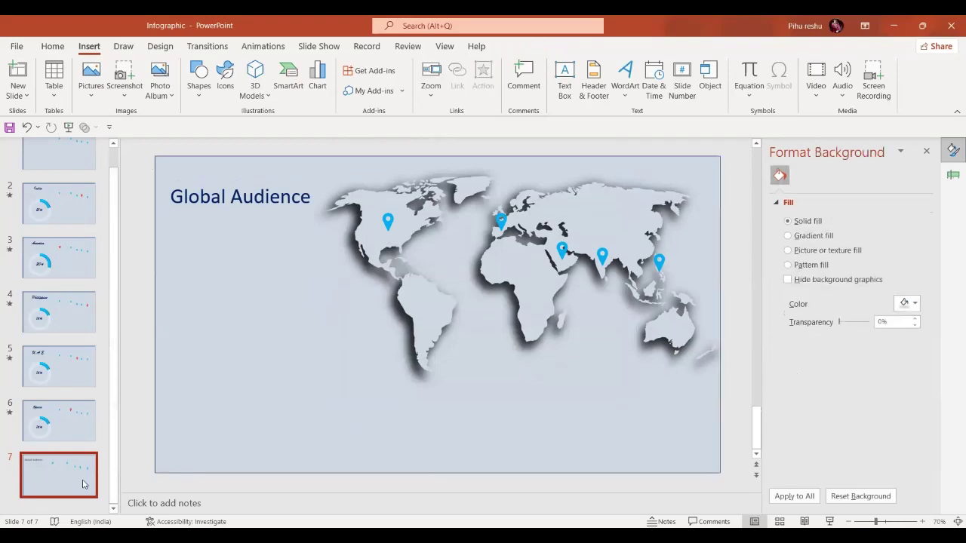
key("ctrl+d")
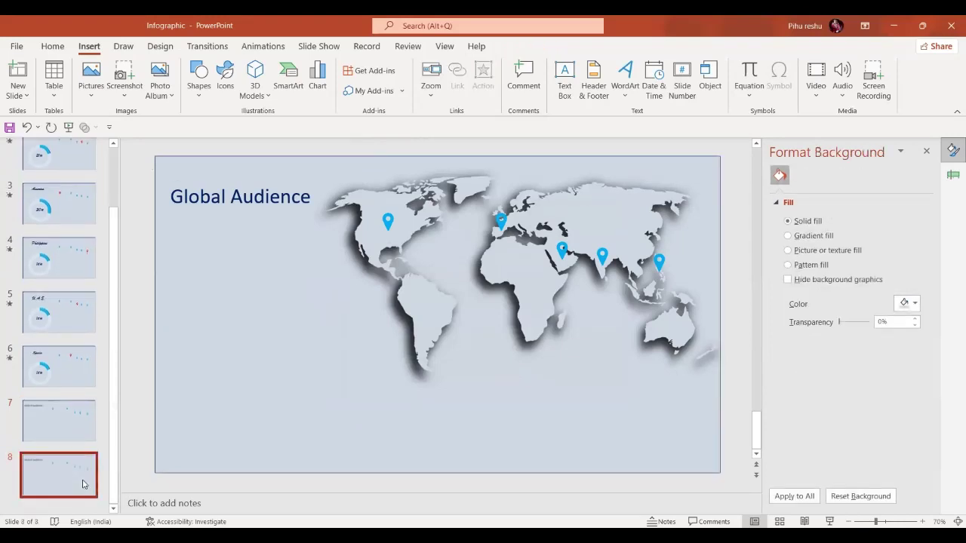
left_click(601, 255)
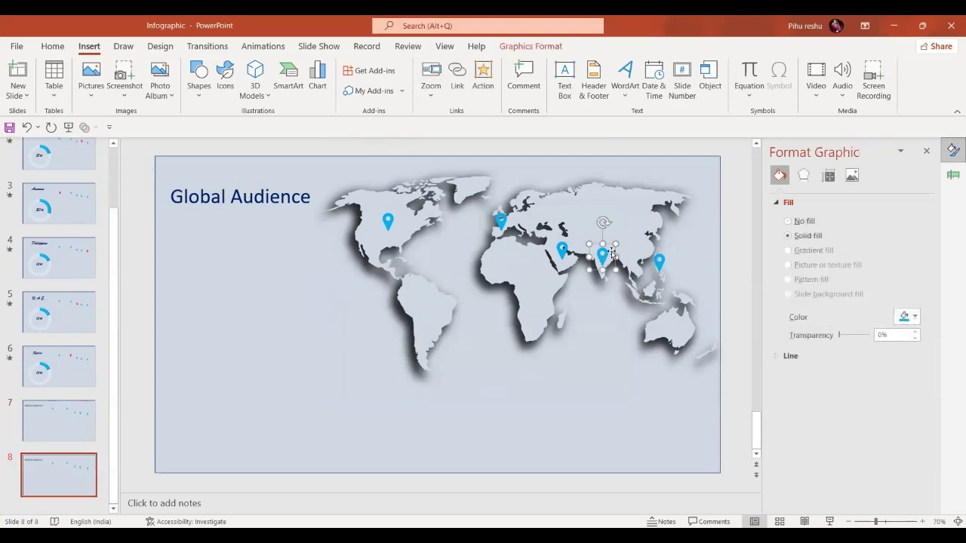
left_click_drag(615, 244, 620, 239)
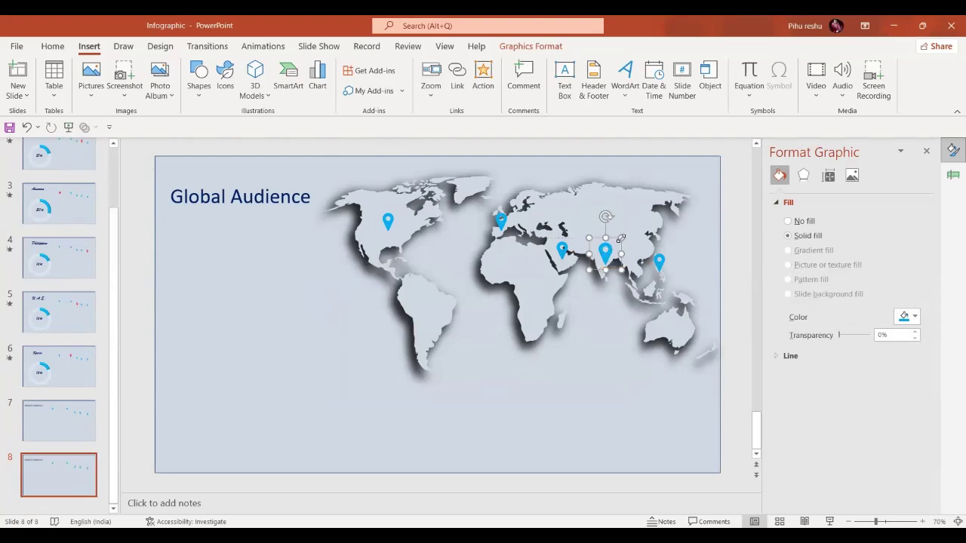
key("ctrl+Left")
key("ctrl+Left")
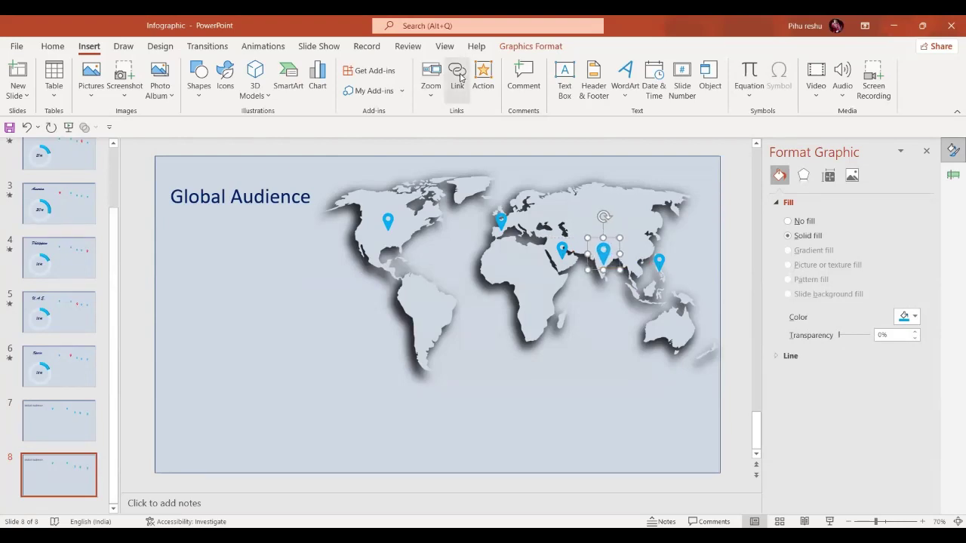
left_click(522, 47)
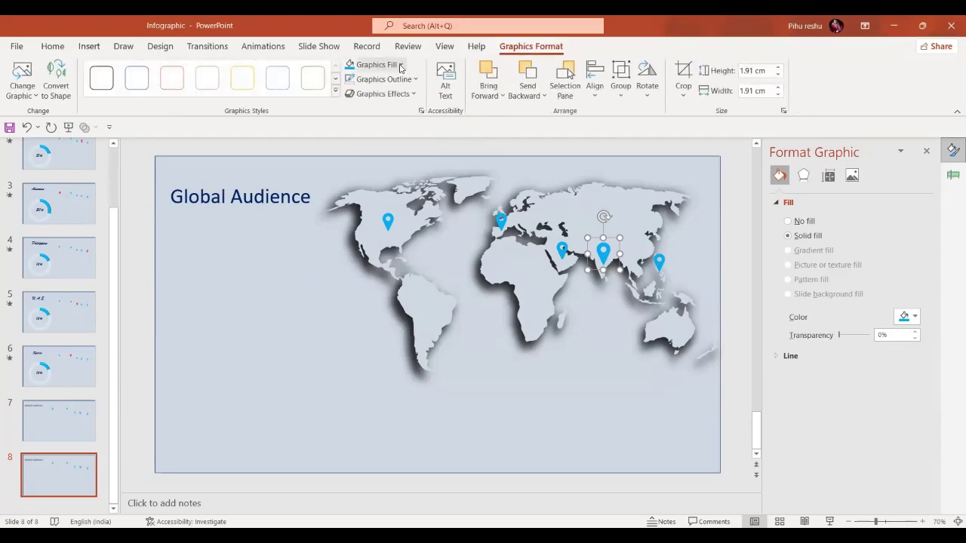
left_click(400, 66)
left_click(360, 183)
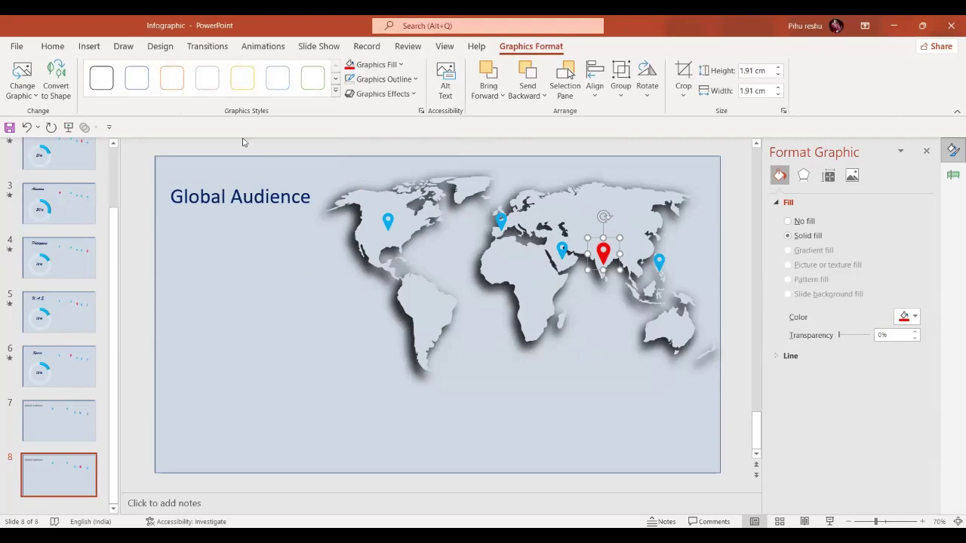
Change the heading from 'Global Audience' to 'India' and shift it slightly right
left_click_drag(310, 197, 191, 213)
key("BackSpace")
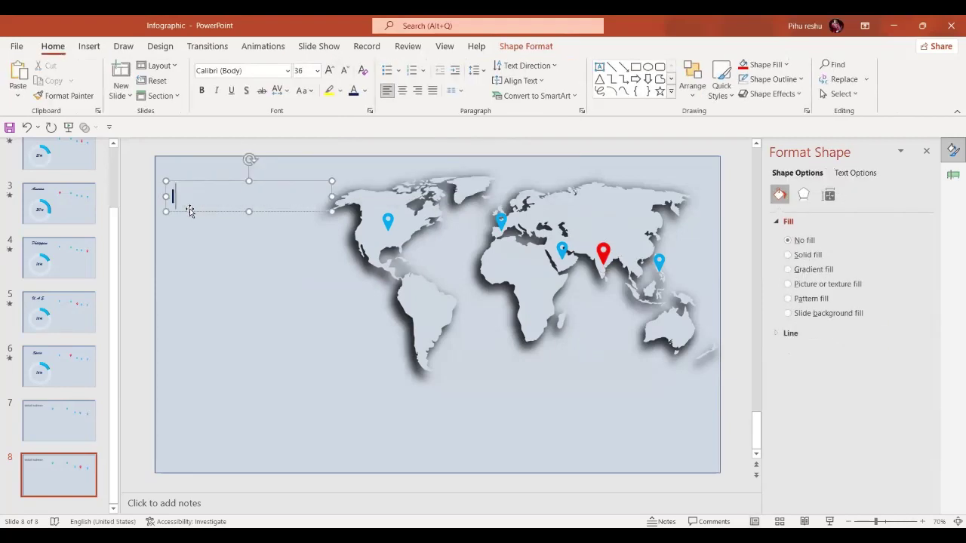
type("Imdia")
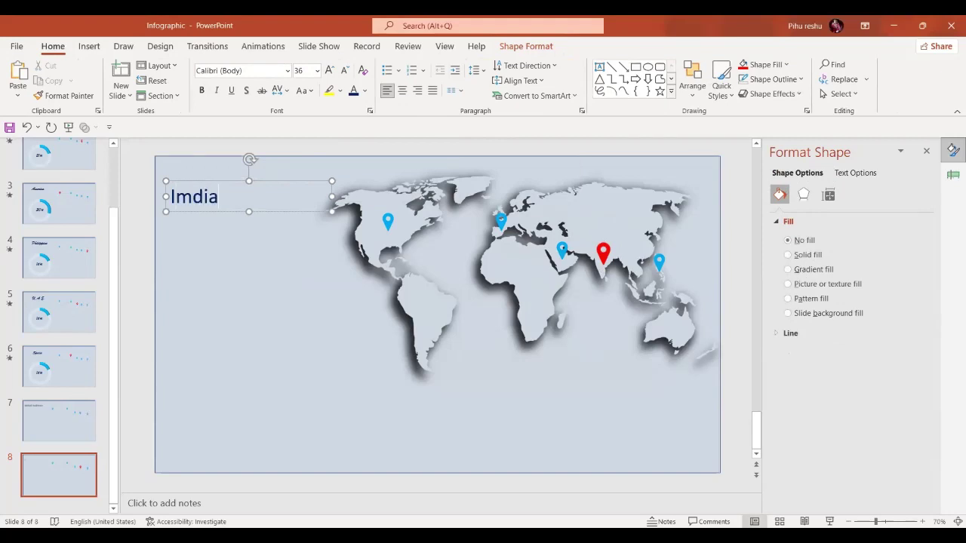
left_click(190, 197)
key("BackSpace")
type("n")
left_click(214, 182)
left_click_drag(214, 182, 248, 182)
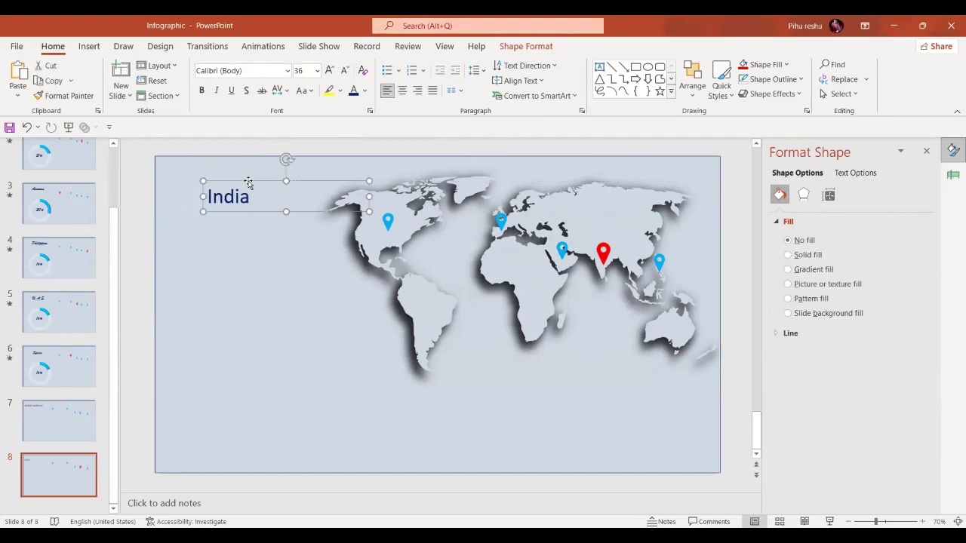
Insert a Doughnut chart from the Pie chart types onto the India slide
left_click(91, 48)
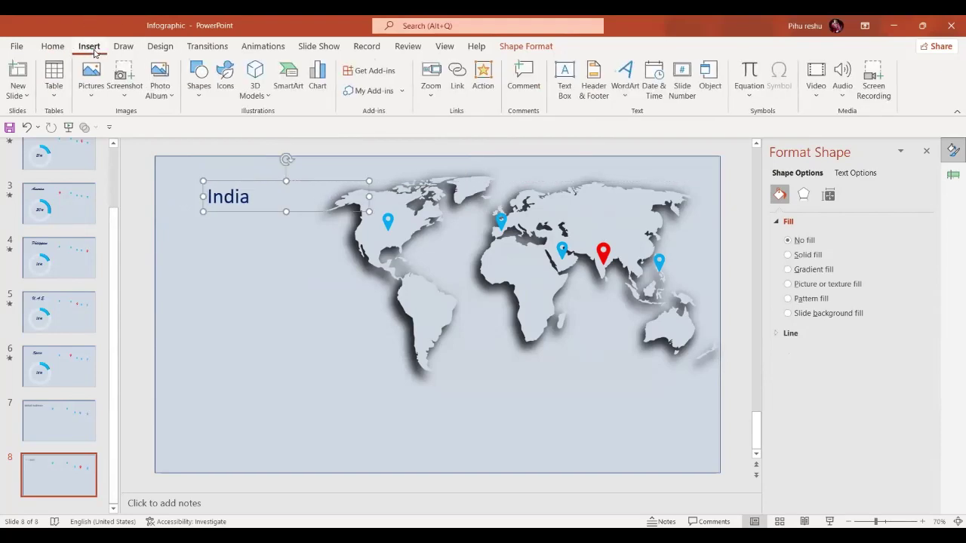
left_click(322, 85)
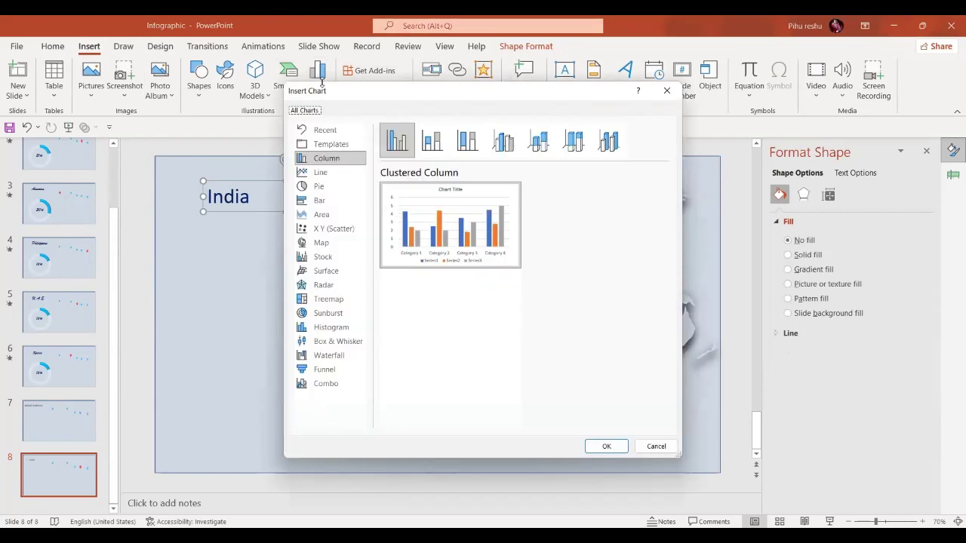
left_click(326, 188)
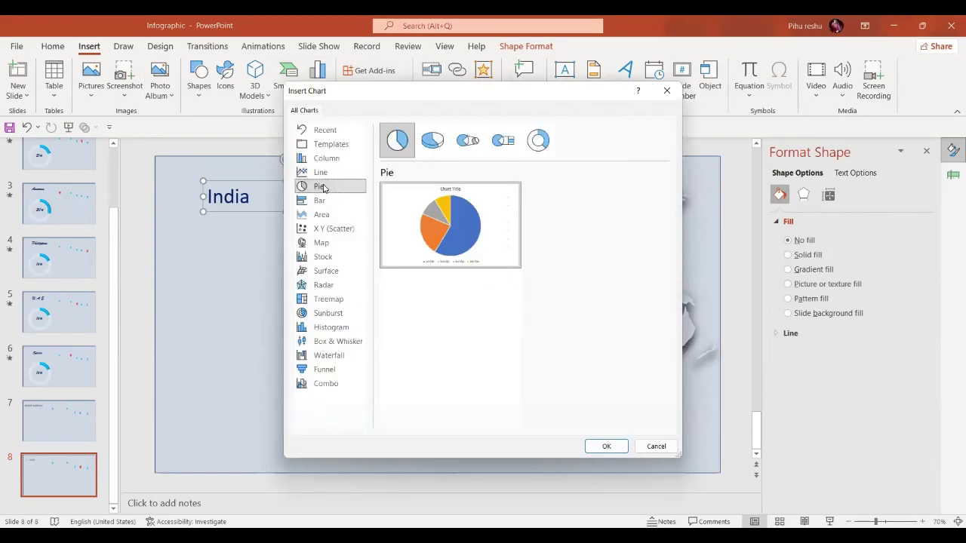
double_click(547, 142)
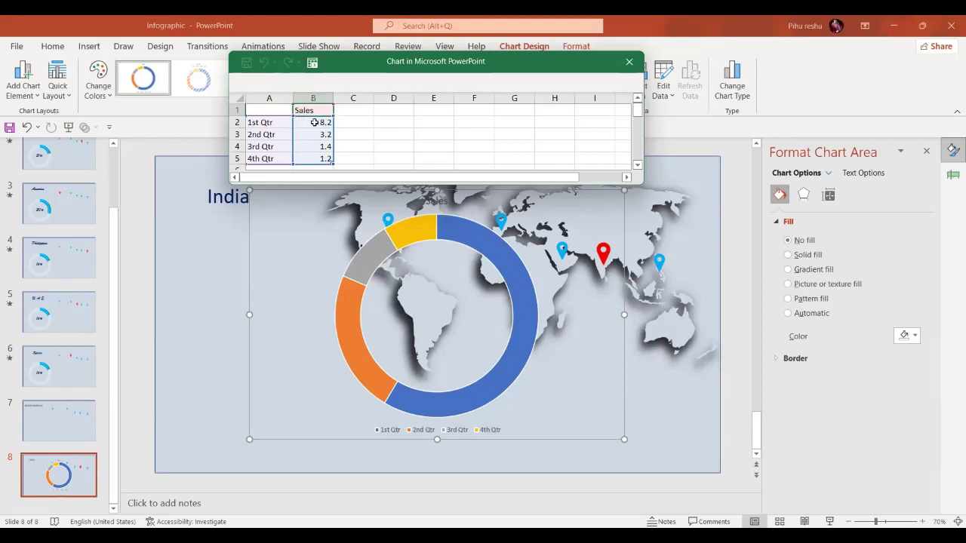
Clear the 3rd Qtr and 4th Qtr labels and their values 1.4 and 1.2 from the data sheet
left_click(272, 148)
key("Delete")
left_click(270, 159)
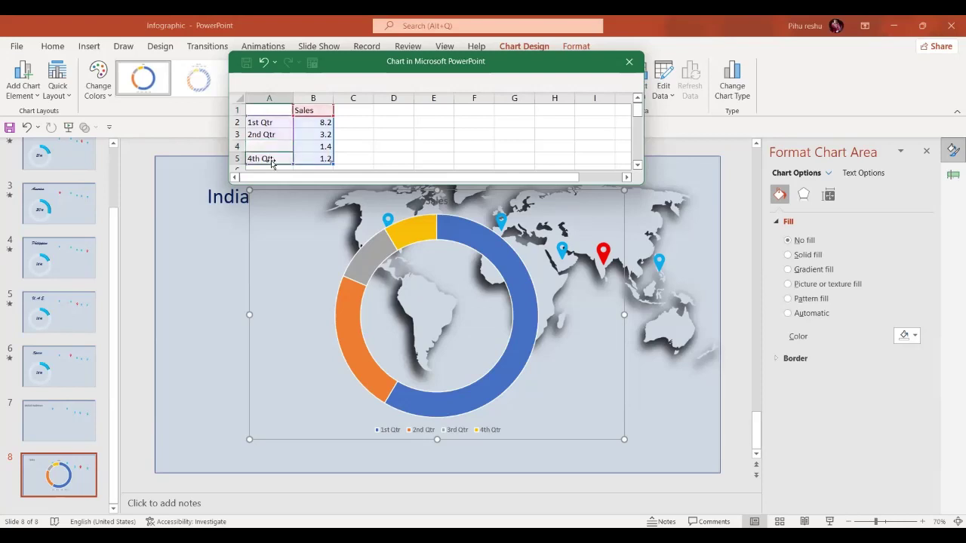
key("BackSpace")
left_click(326, 147)
key("Delete")
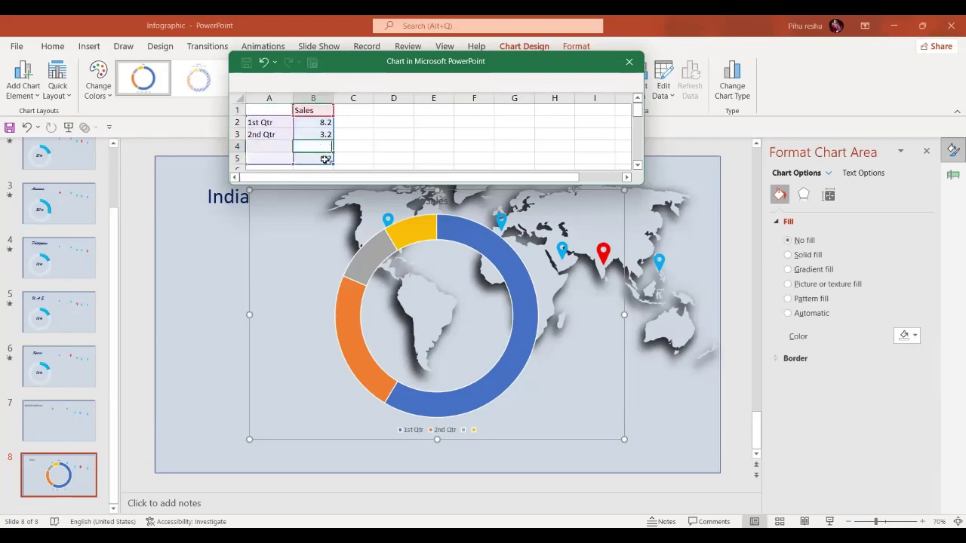
left_click(326, 158)
key("Delete")
Enter 21 in cell B2 and 79 in cell B3
left_click(325, 123)
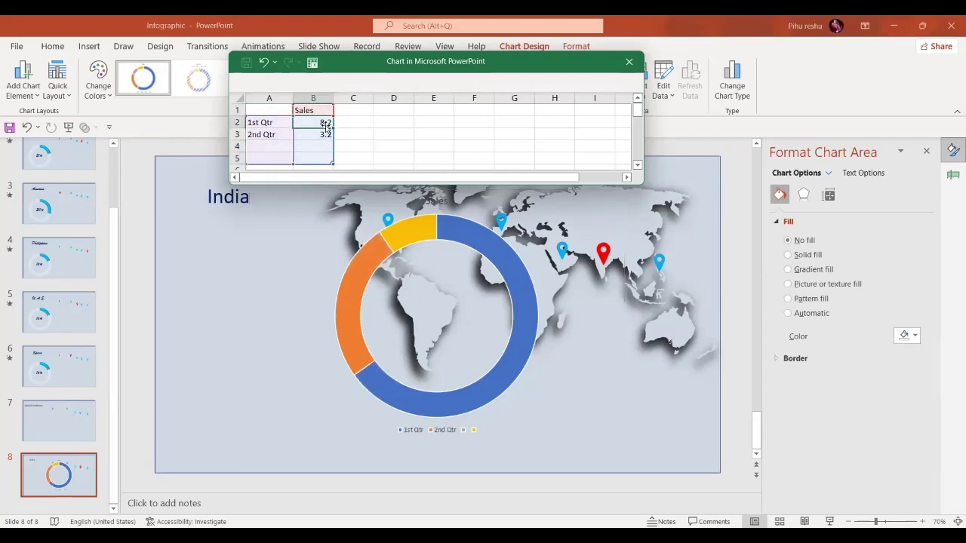
type("21")
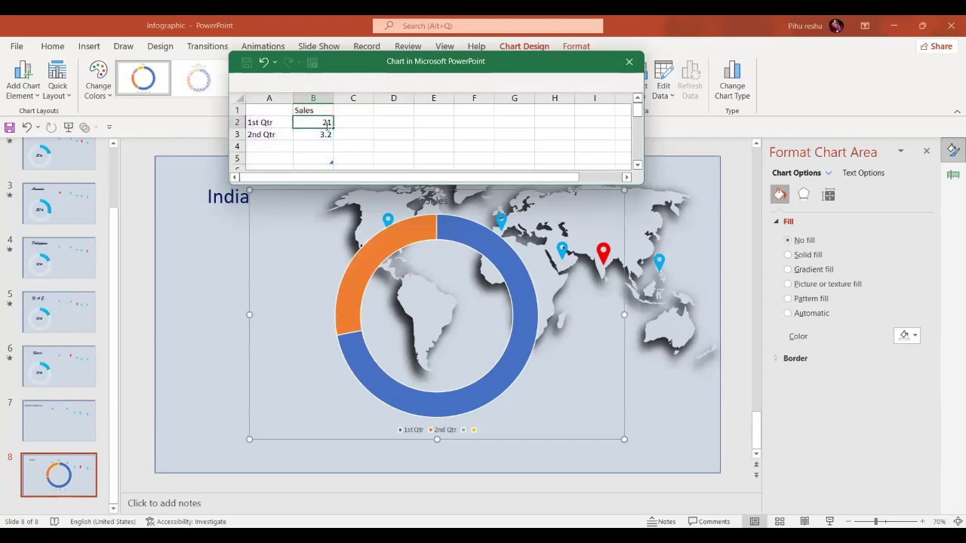
left_click(326, 134)
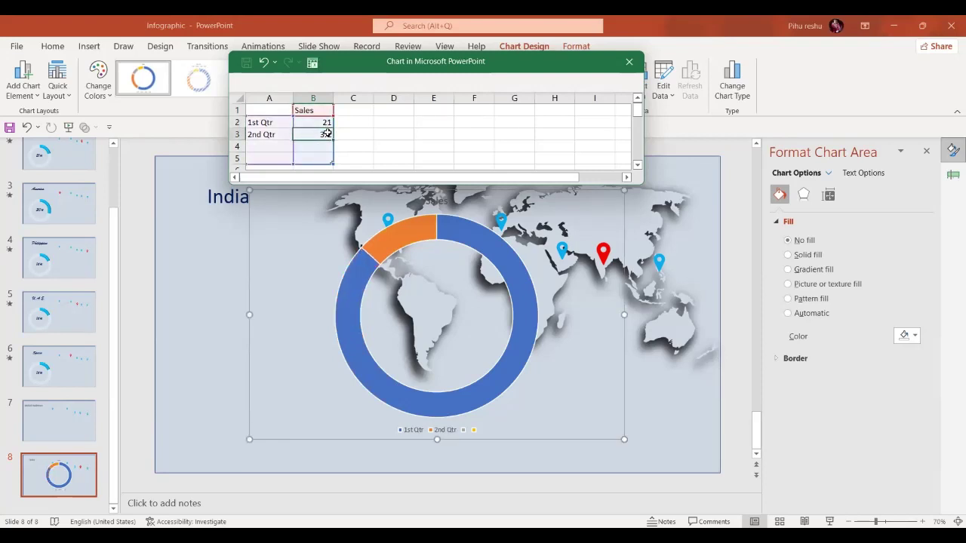
type("79")
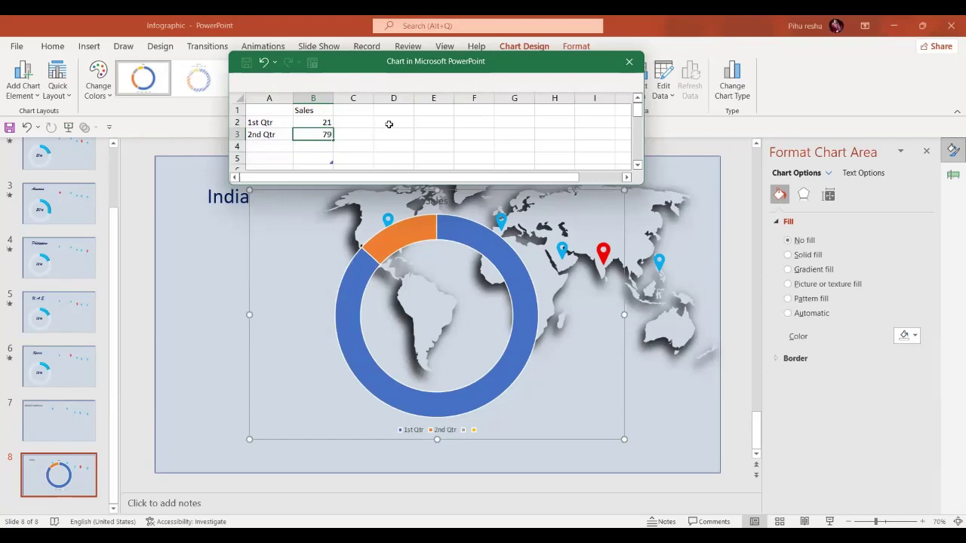
key("Return")
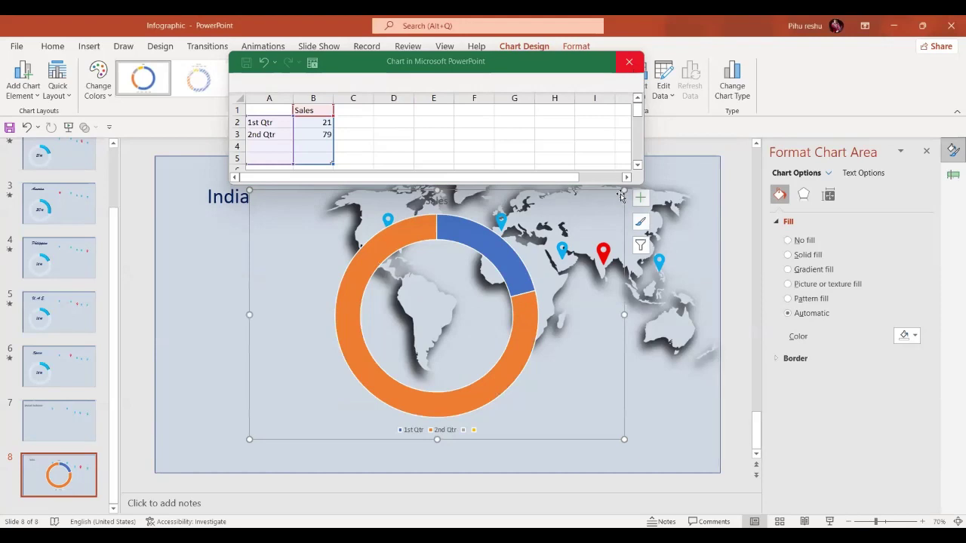
Close the data sheet, shrink the chart into the lower-left corner, and delete its legend and Sales title
left_click(629, 62)
left_click_drag(624, 189, 360, 279)
left_click(302, 460)
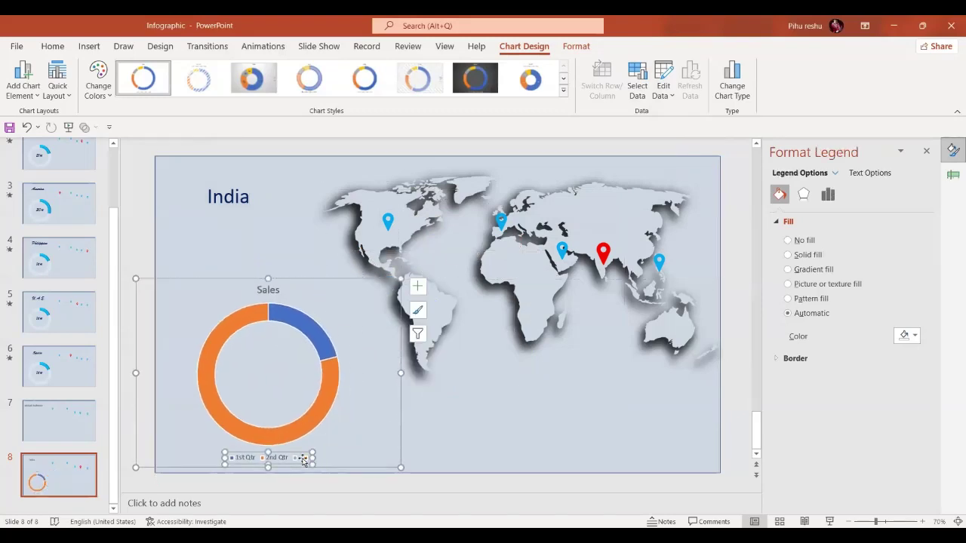
key("Delete")
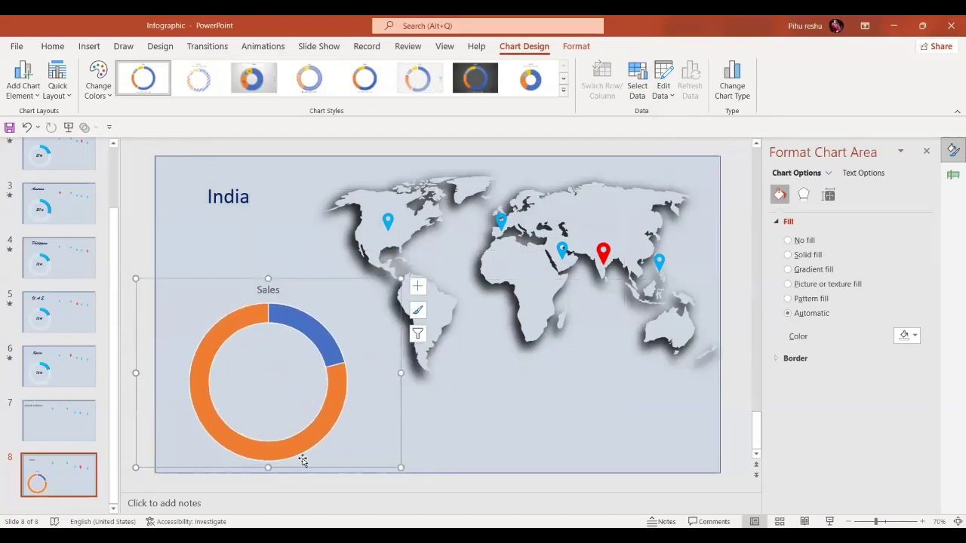
left_click(271, 289)
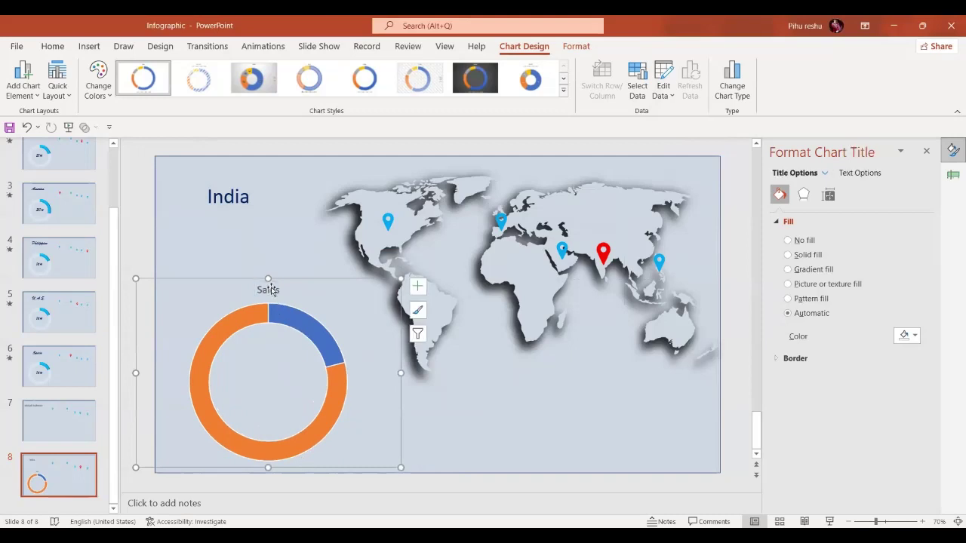
key("Delete")
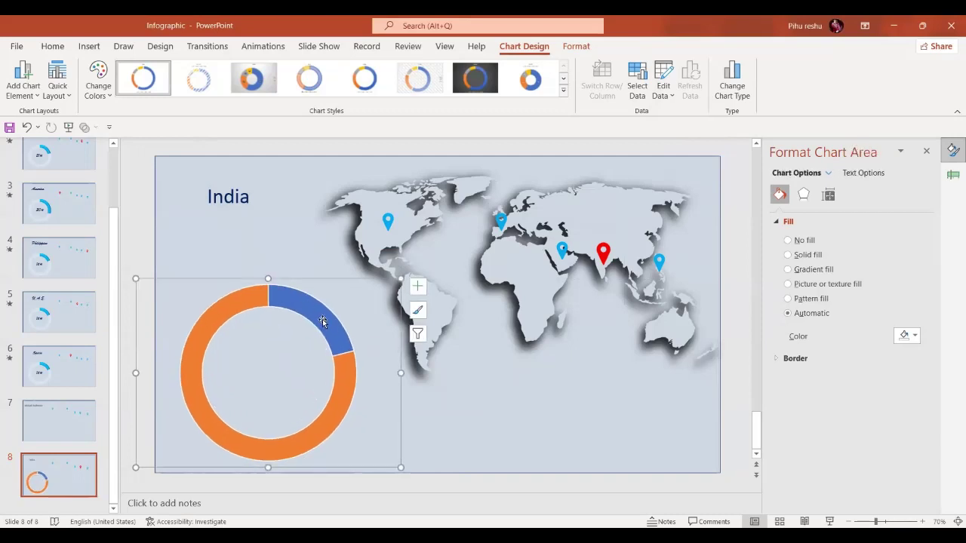
left_click(339, 403)
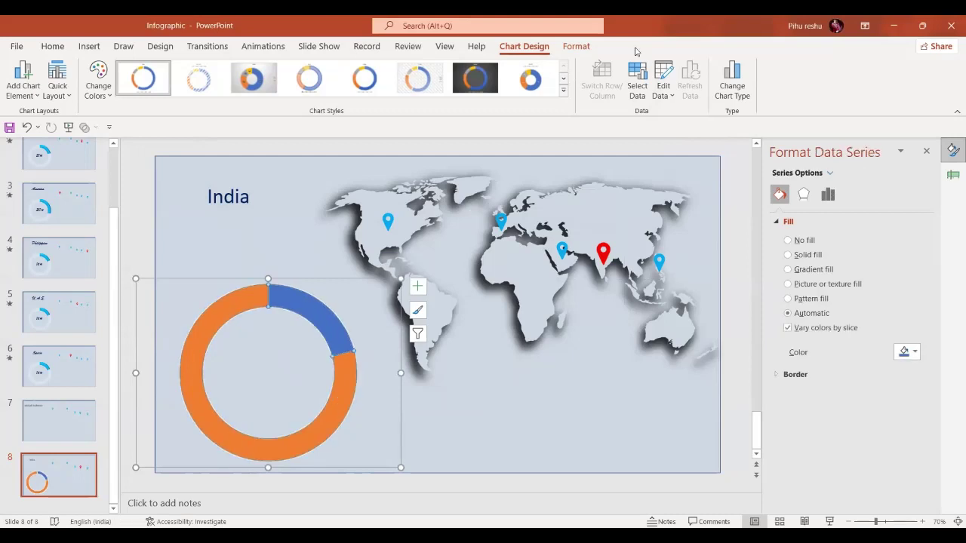
Set the ring's large slice to No Outline, then select the small first arc for filling
left_click(576, 46)
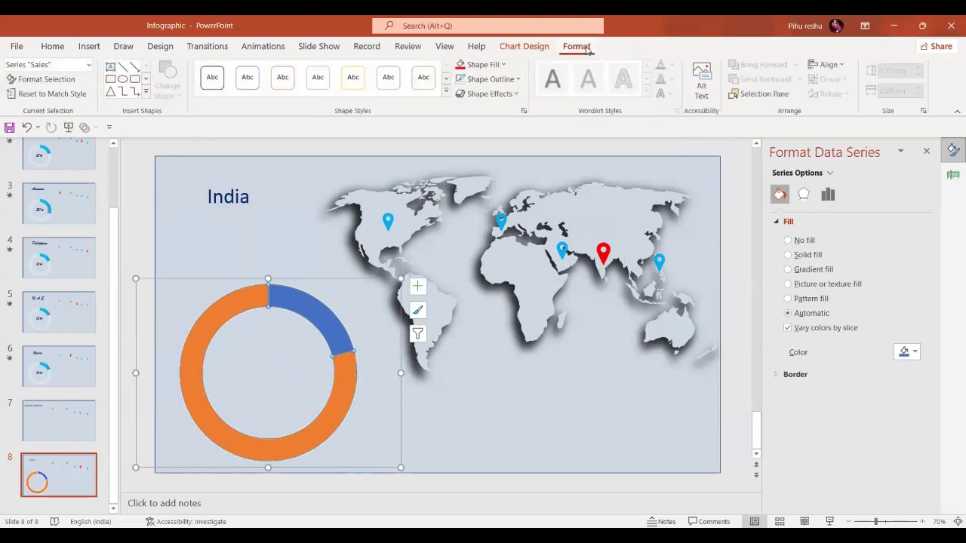
left_click(505, 67)
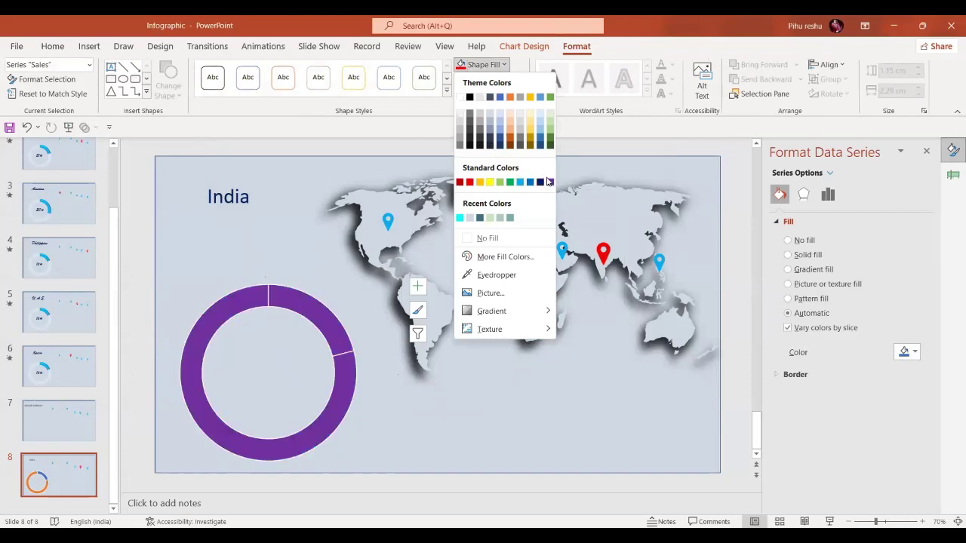
left_click(471, 219)
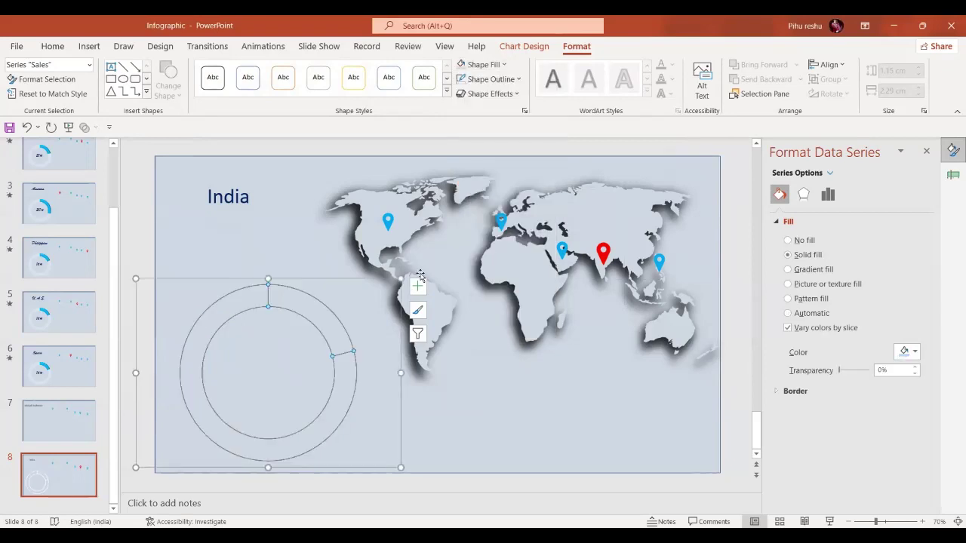
left_click(330, 419)
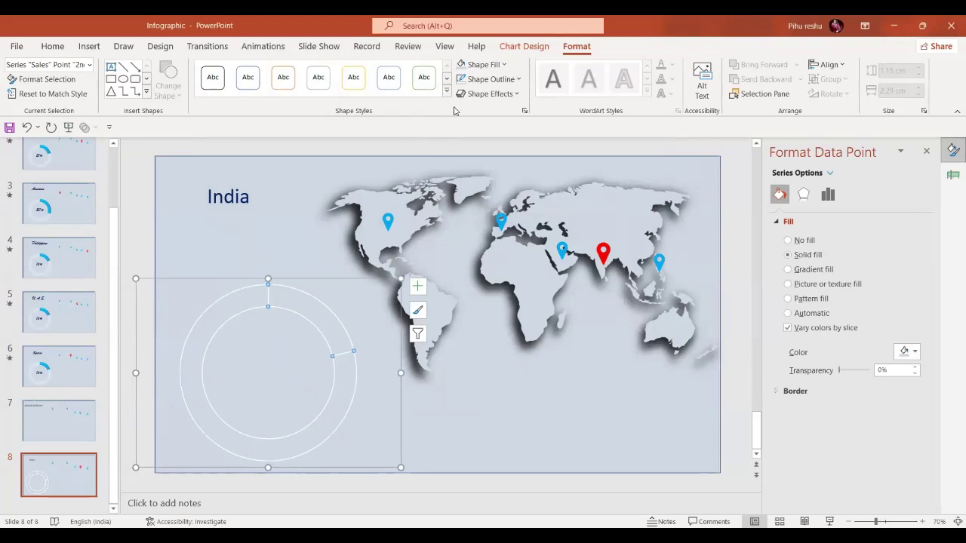
left_click(461, 79)
left_click(330, 338)
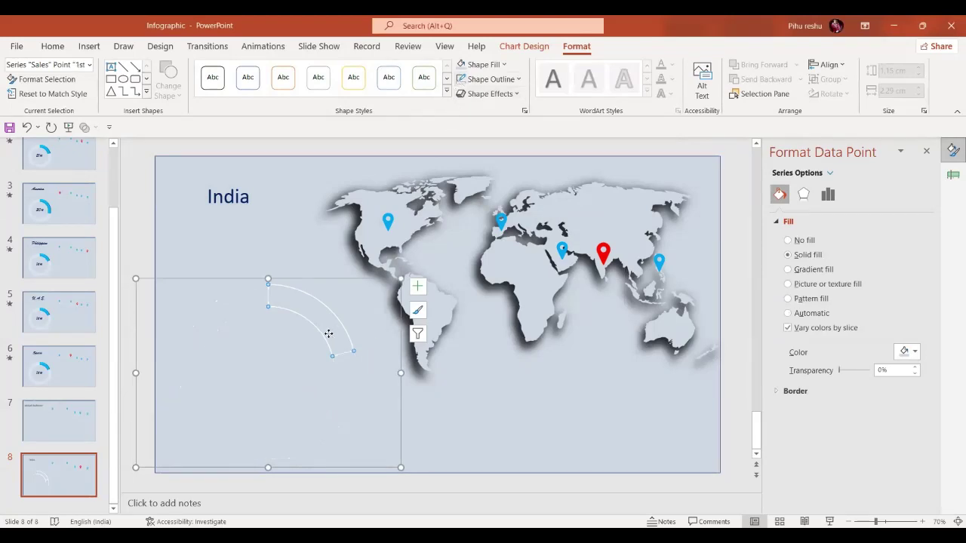
left_click(504, 65)
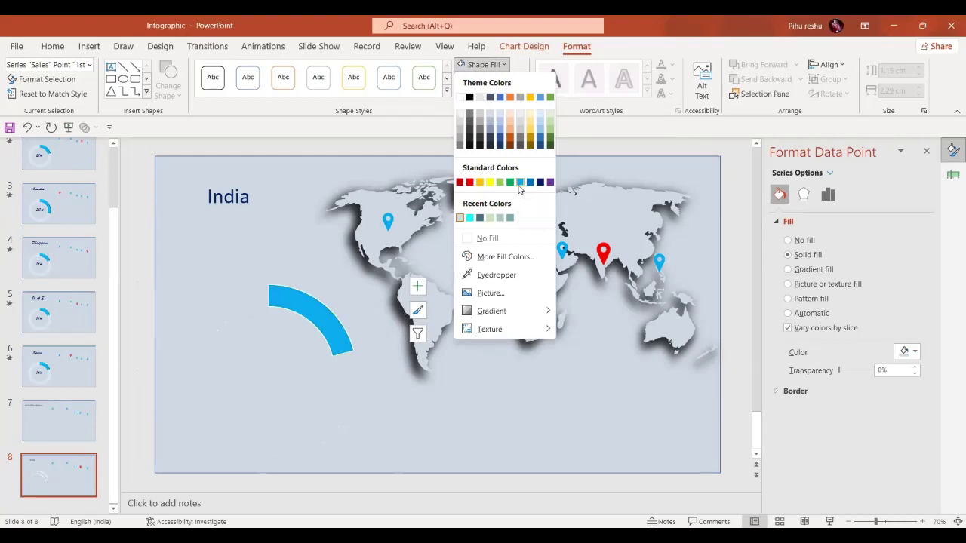
Fill the arc Light Blue and give it a 3-D Top bevel 20 pt wide, 6 pt high
left_click(519, 184)
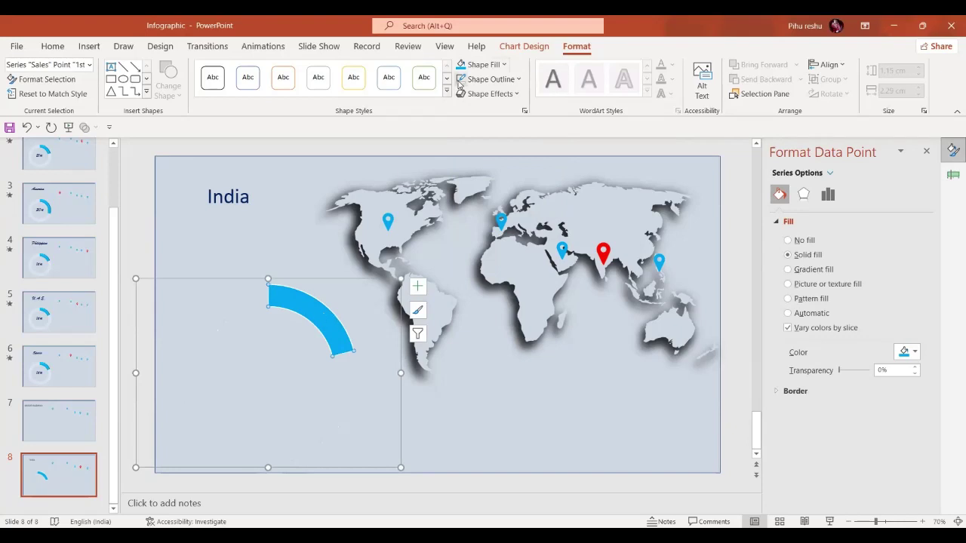
left_click(803, 195)
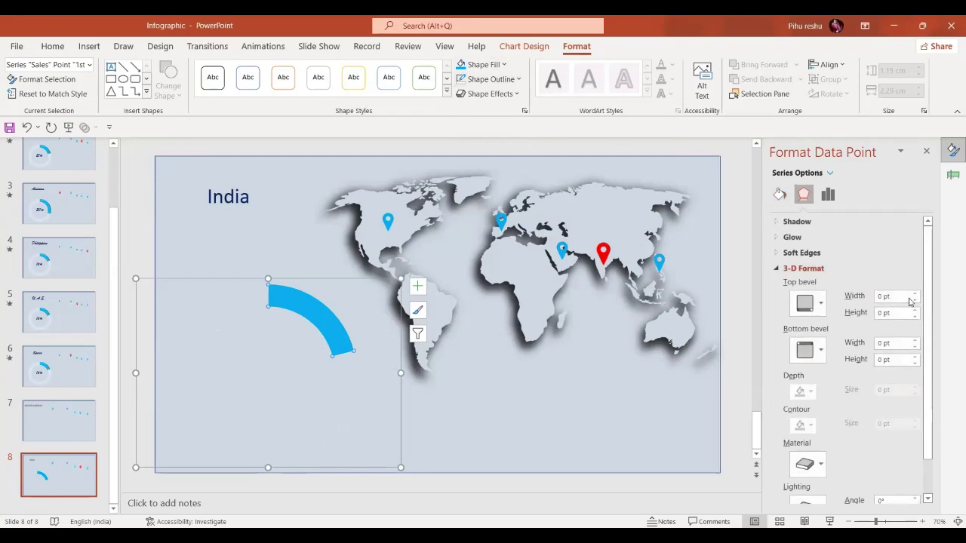
left_click(915, 293)
left_click(916, 294)
left_click(916, 295)
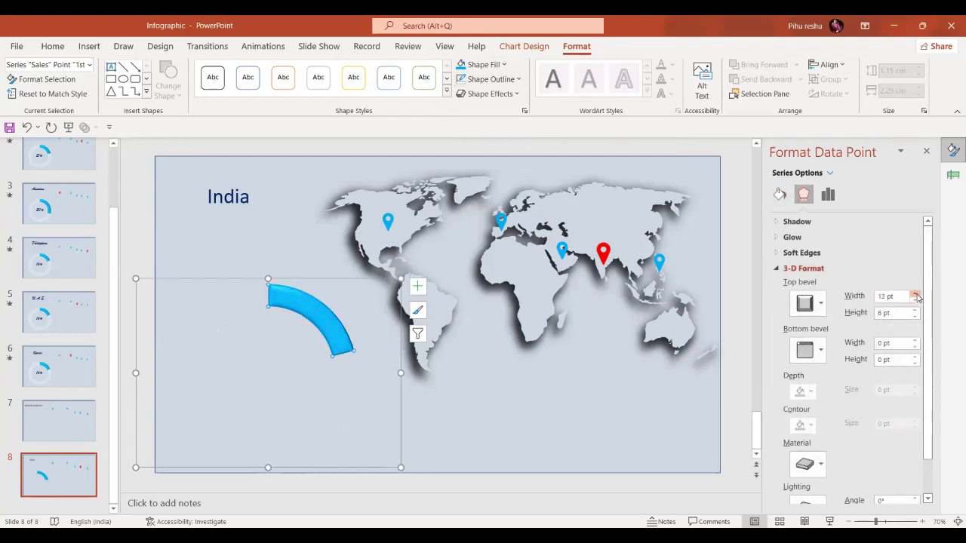
left_click(915, 295)
left_click(288, 302)
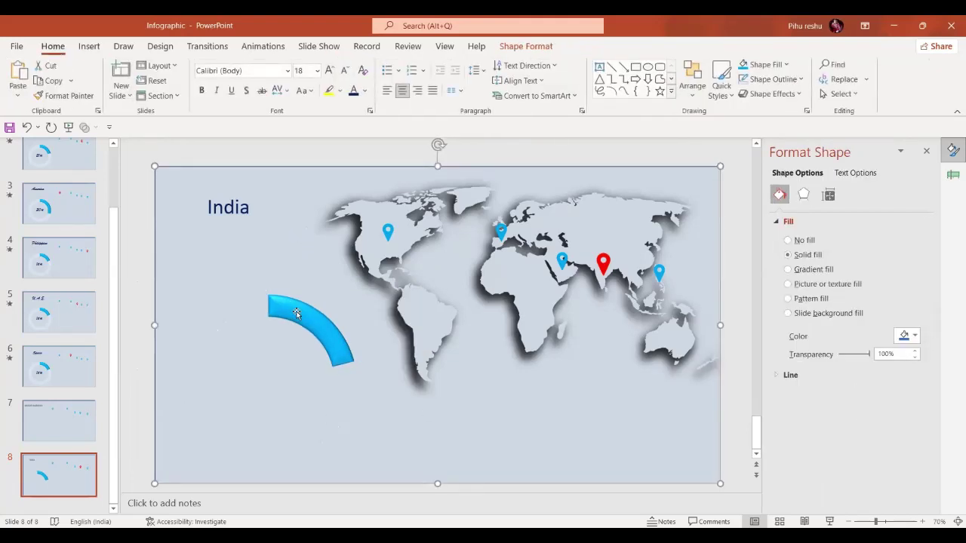
key("Tab")
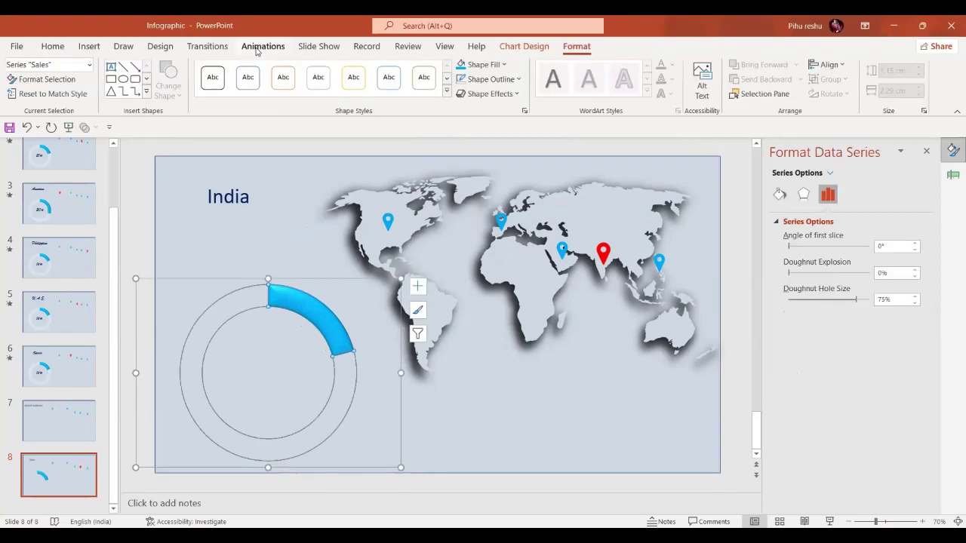
Apply the Wheel animation to the doughnut chart and set Chart 12 to Start With Previous
left_click(256, 47)
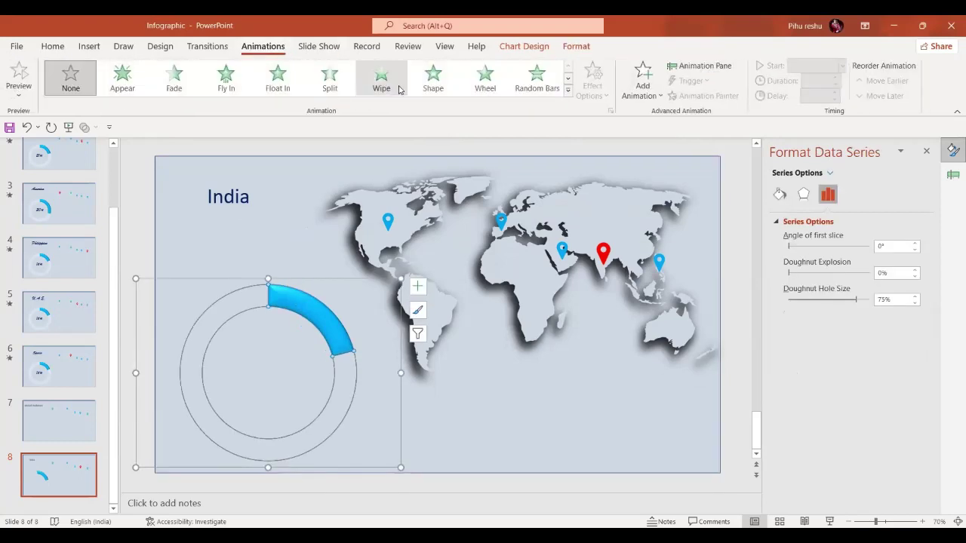
left_click(484, 81)
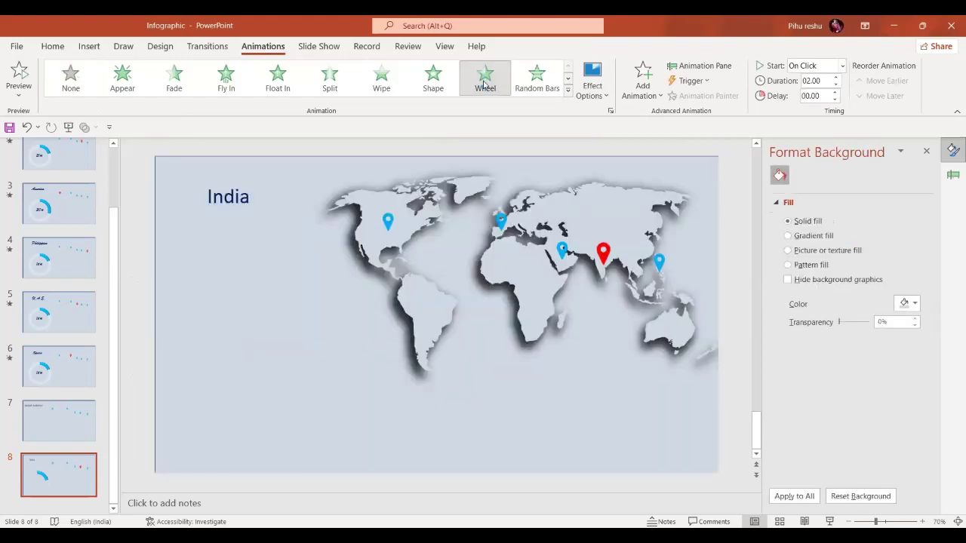
left_click(952, 176)
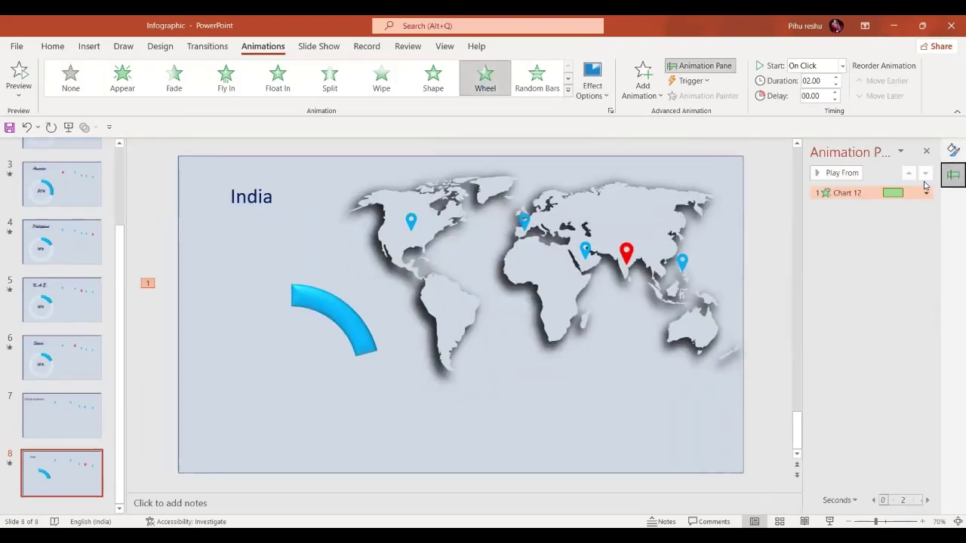
left_click(926, 194)
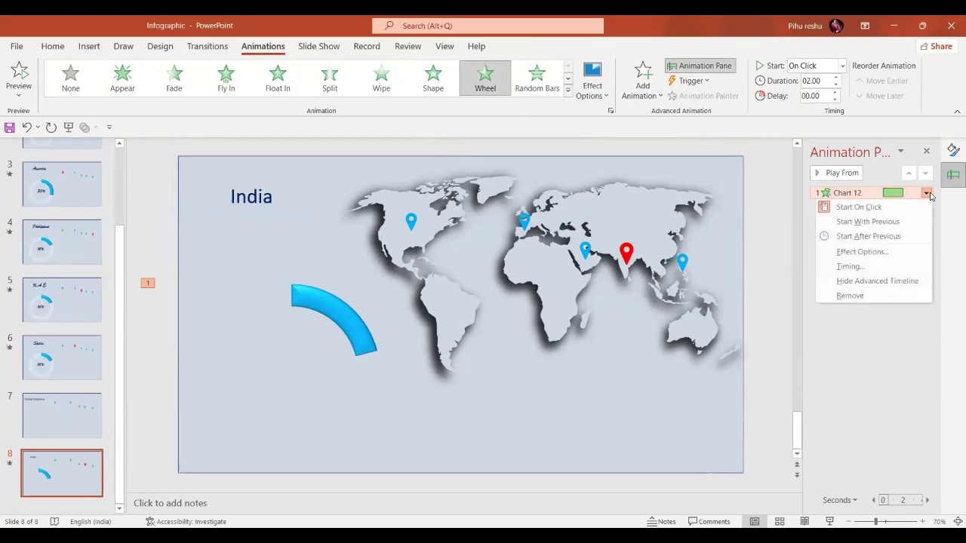
left_click(884, 222)
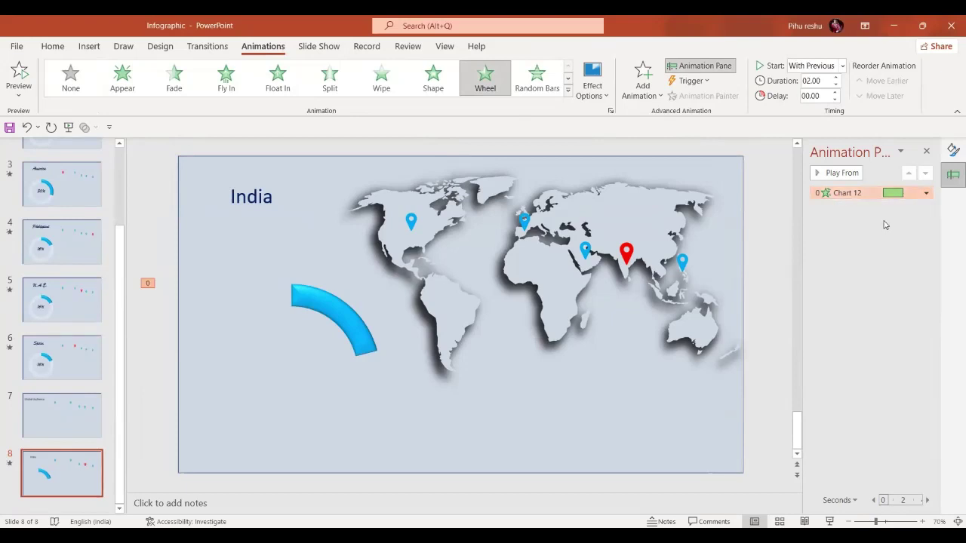
left_click(324, 198)
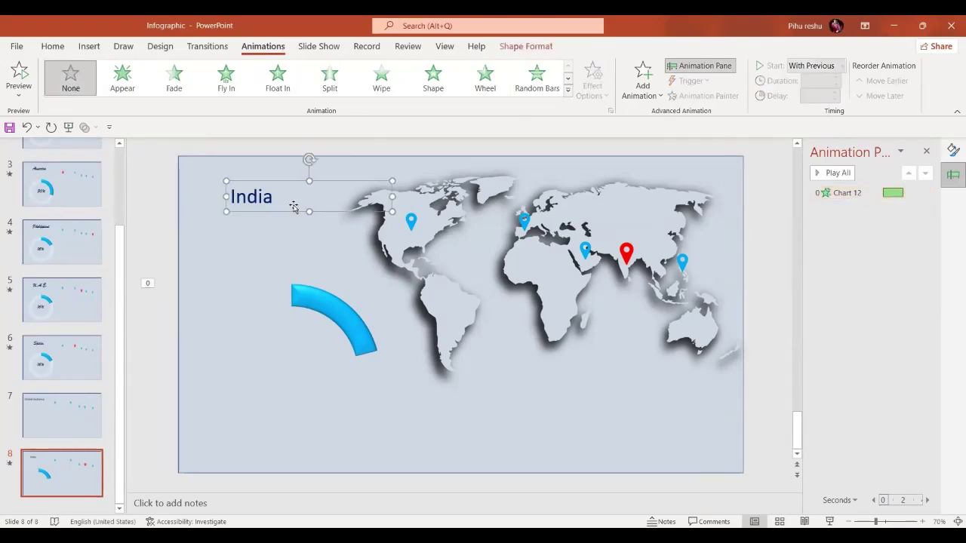
Duplicate the India title, move it below the arc, retype it as 21%, and narrow it
left_click(243, 180)
key("ctrl+d")
left_click_drag(291, 189, 279, 366)
left_click(310, 361)
type("21")
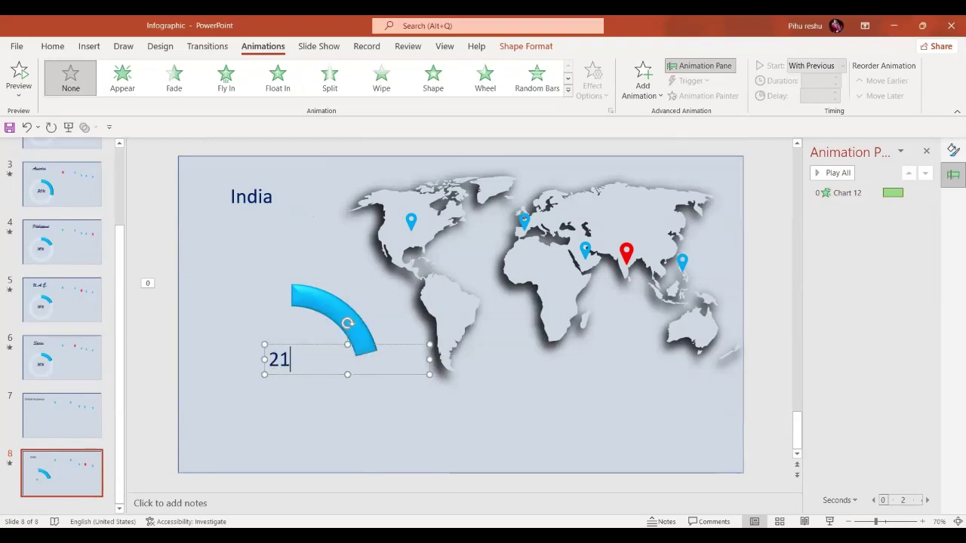
type("%")
left_click_drag(430, 361, 307, 347)
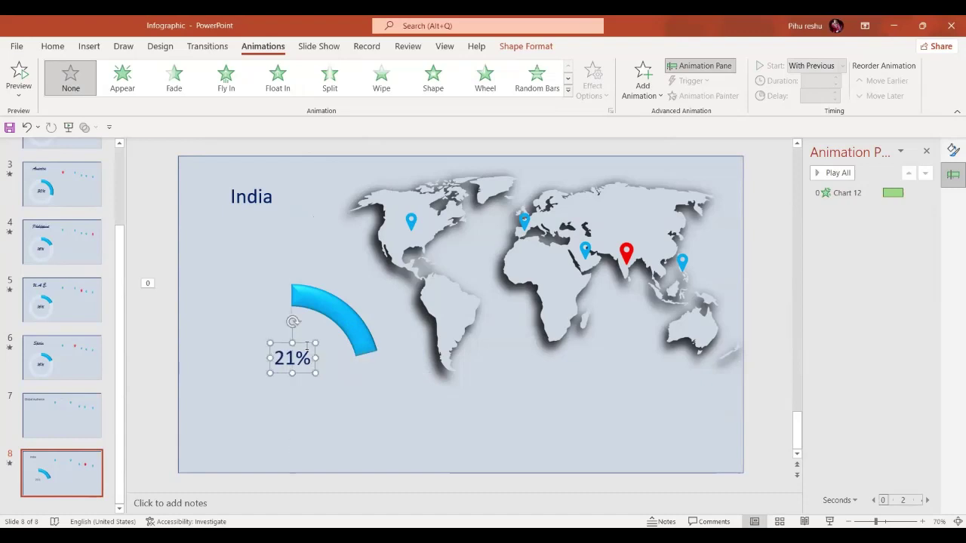
Fill the ring's remaining slice light grey, then go to slide 7
double_click(367, 390)
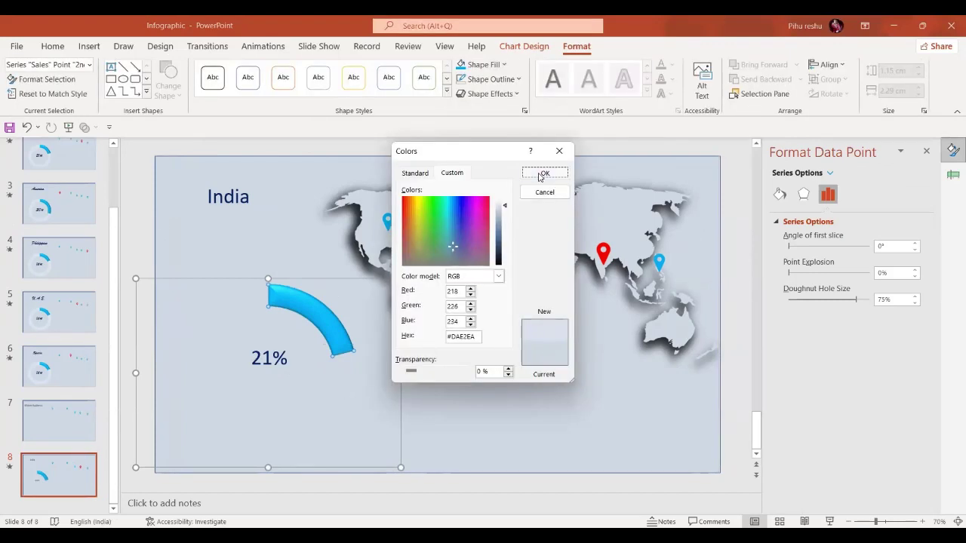
left_click(543, 173)
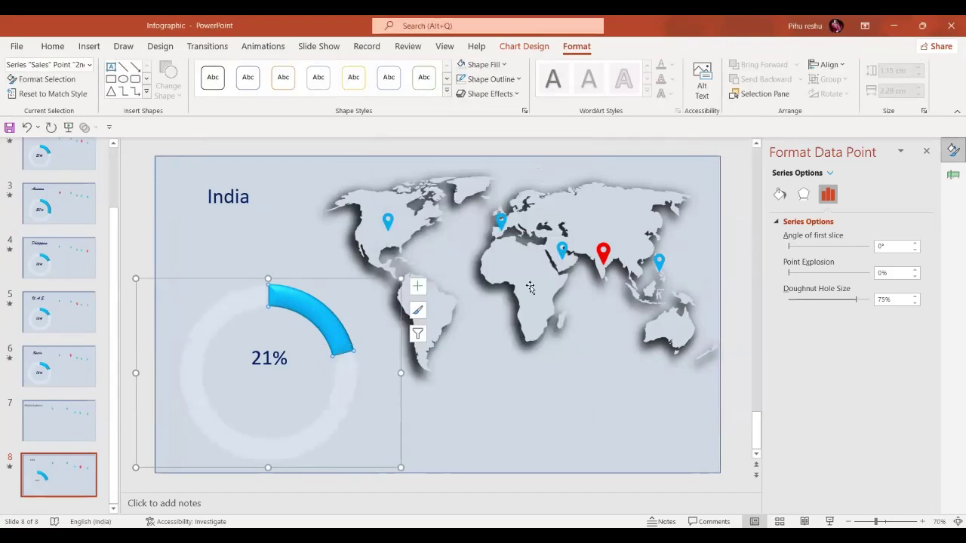
left_click(511, 427)
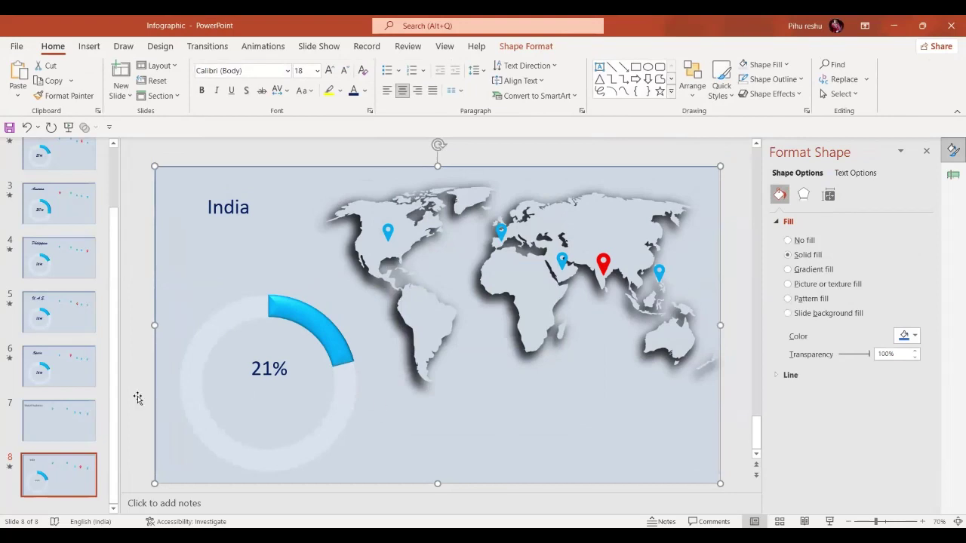
left_click(83, 426)
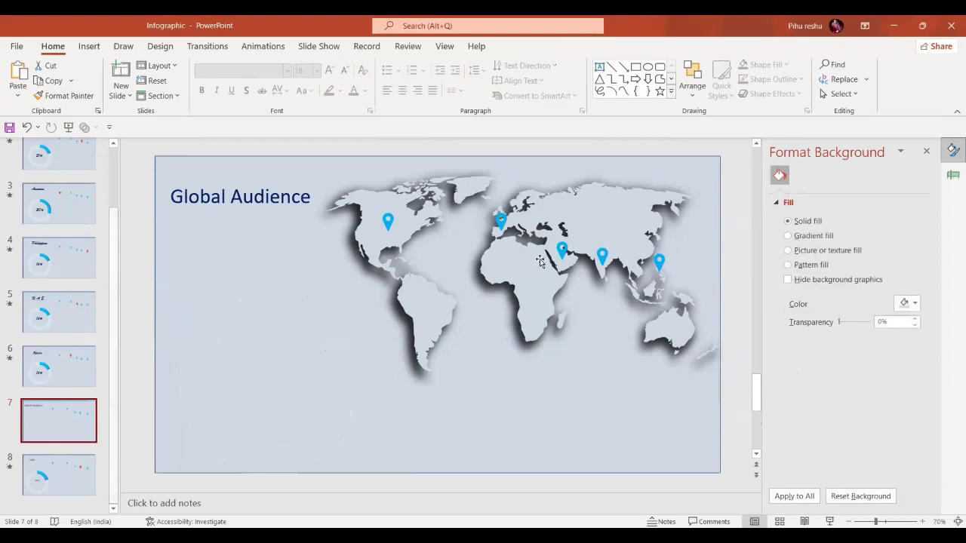
Give the India pin a Mouse Over action that hyperlinks to Slide 8
left_click(603, 258)
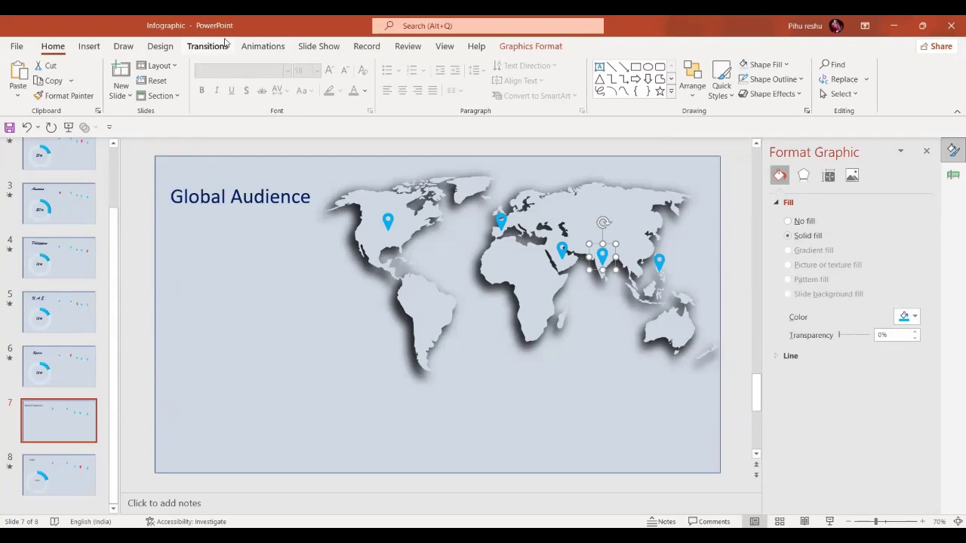
left_click(89, 45)
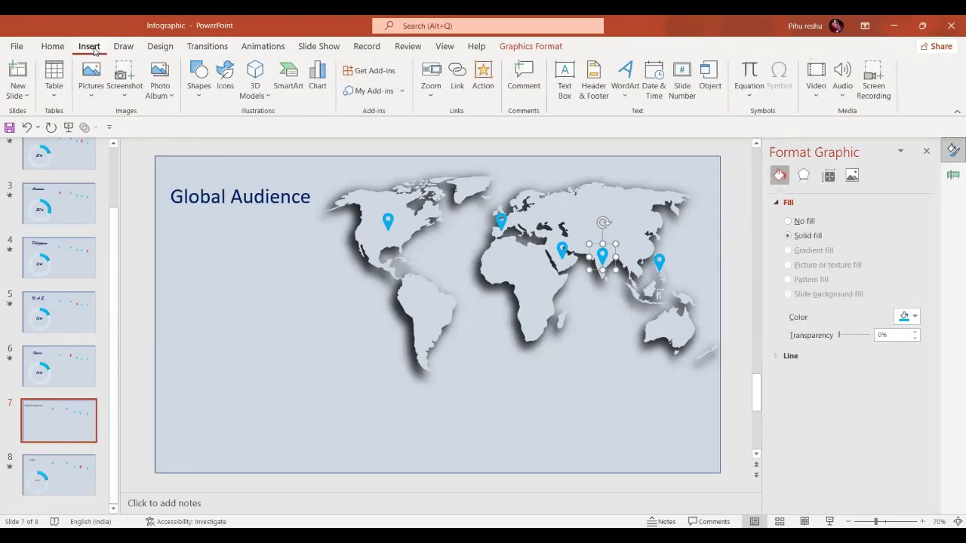
left_click(489, 87)
left_click(441, 174)
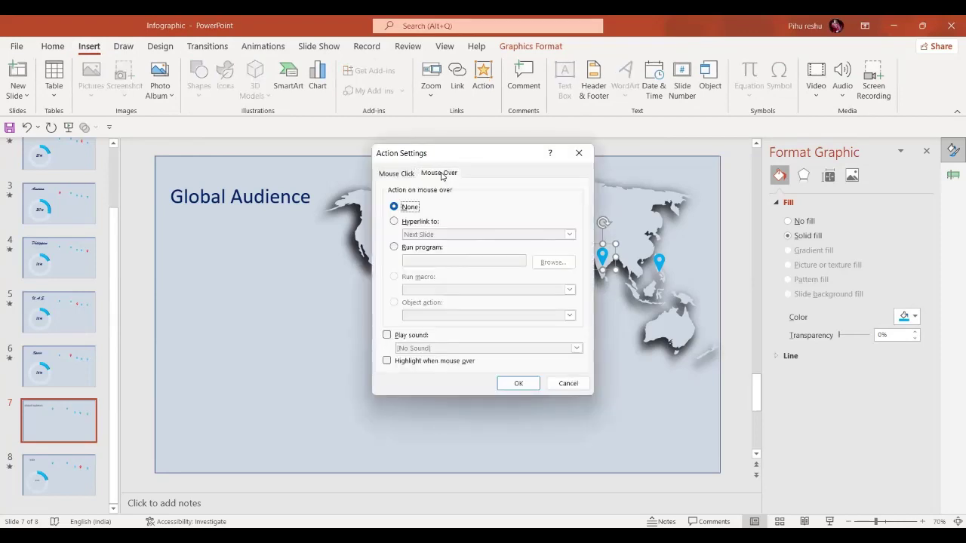
left_click(426, 224)
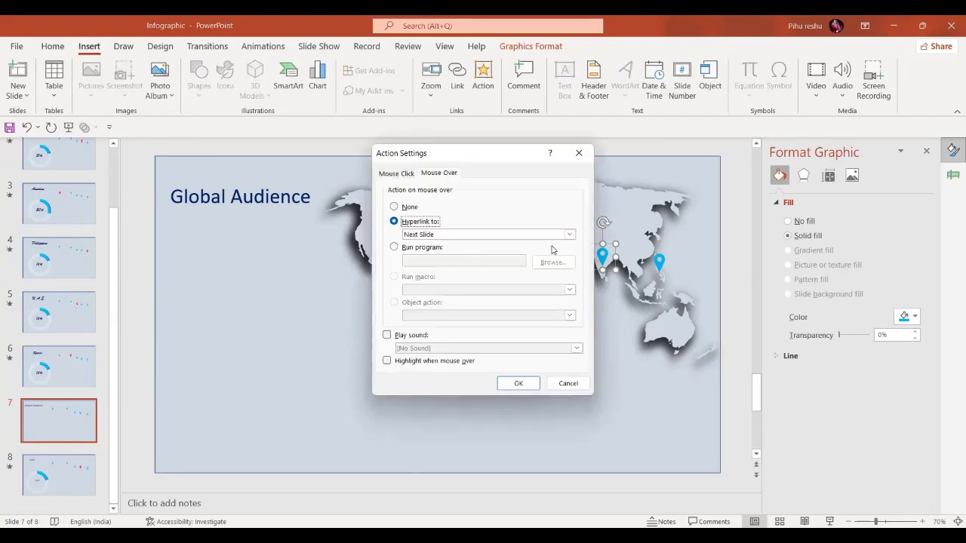
left_click(571, 235)
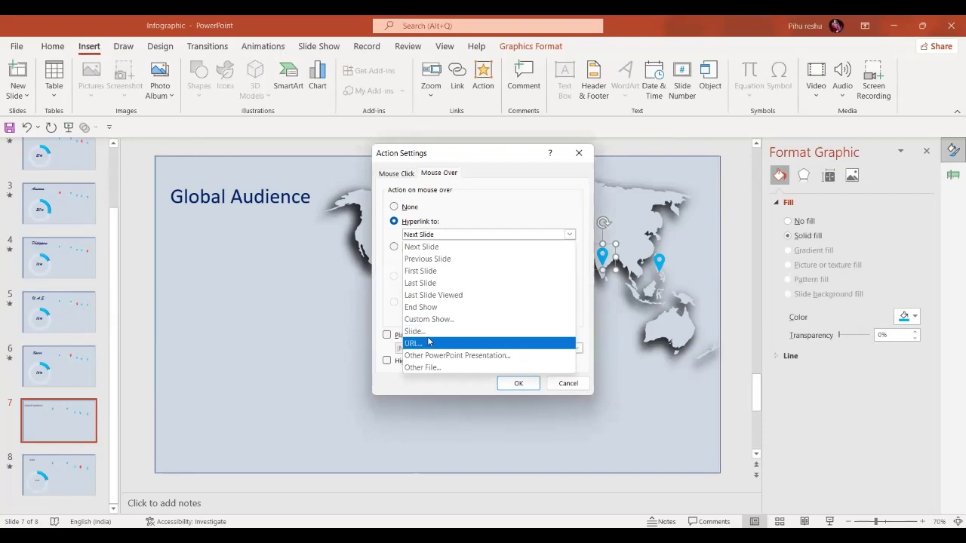
left_click(428, 333)
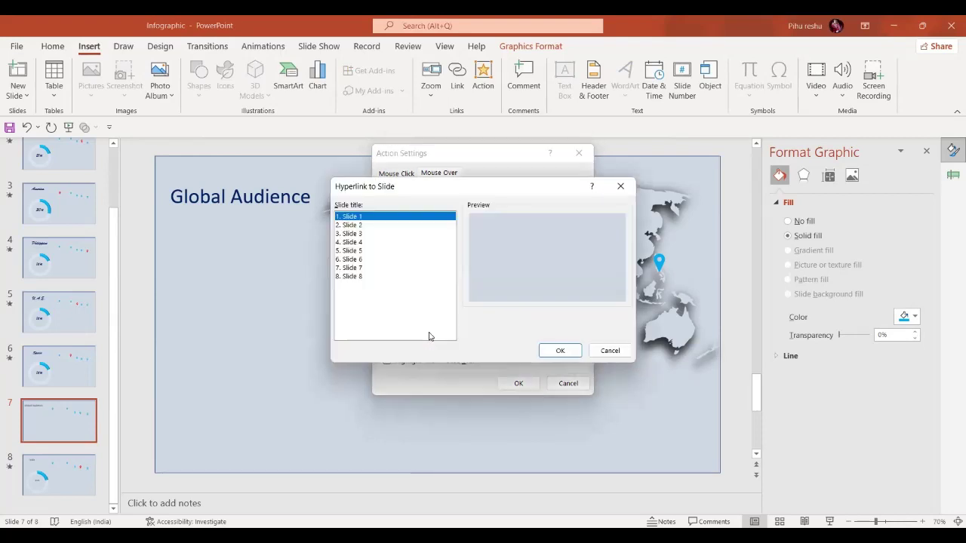
left_click(350, 277)
double_click(351, 276)
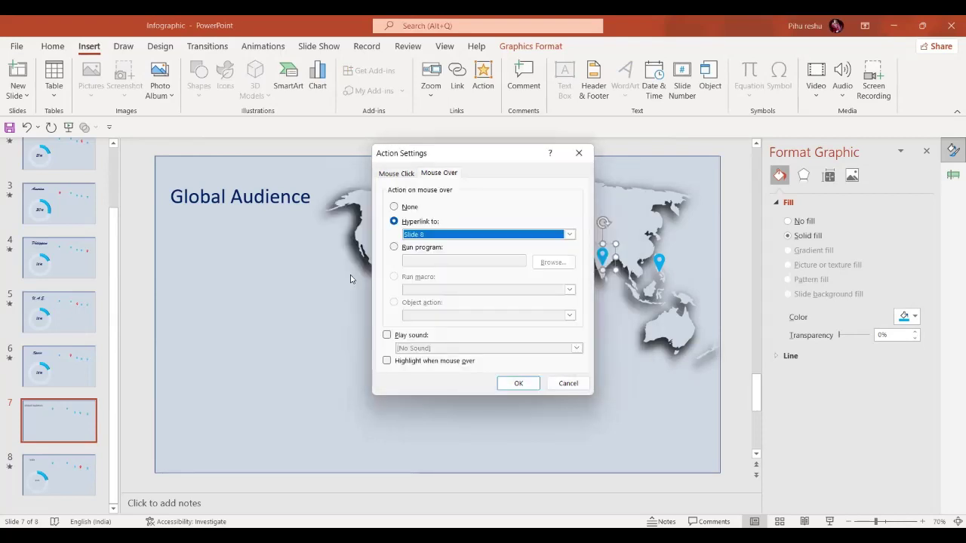
left_click(519, 385)
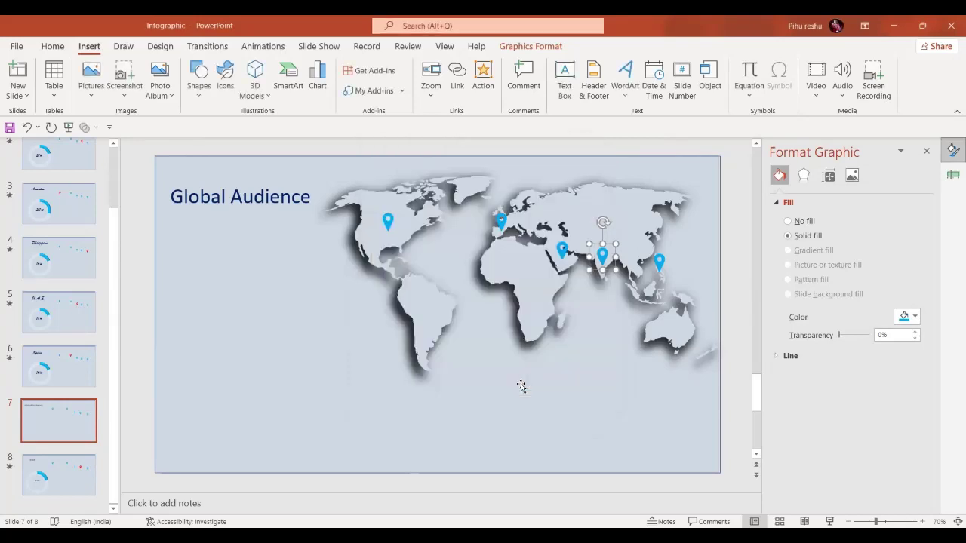